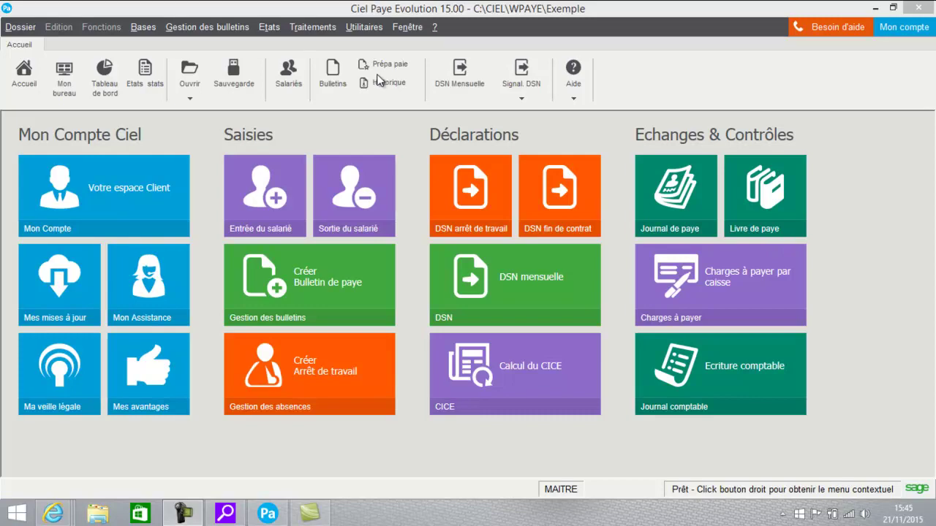
# Open the MUTUELLE fund record for editing from the Caisses list and display its IP et Mutuelle settings.
pyautogui.click(144, 27)
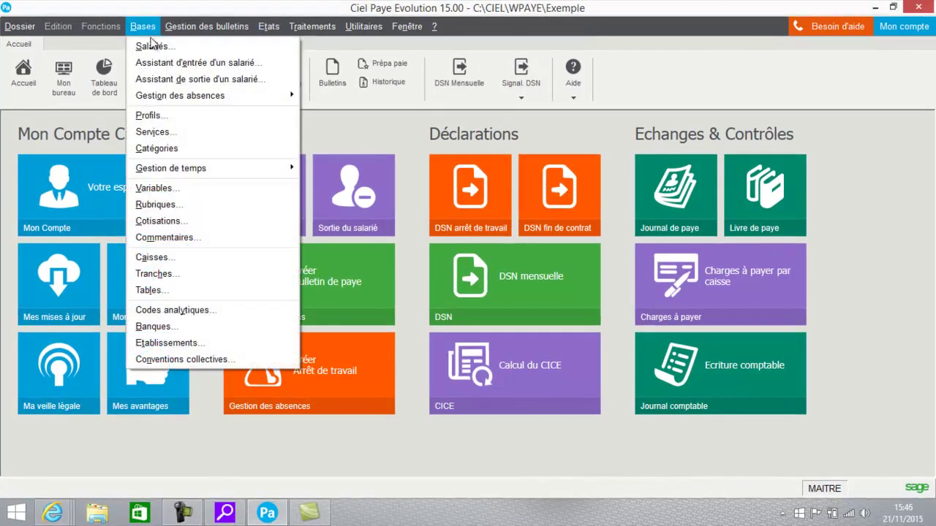
pyautogui.click(144, 261)
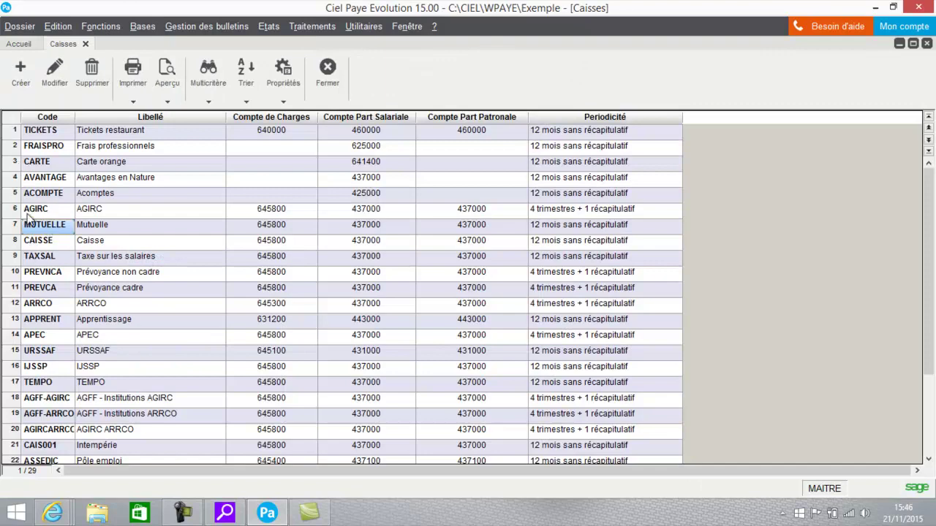
pyautogui.click(59, 80)
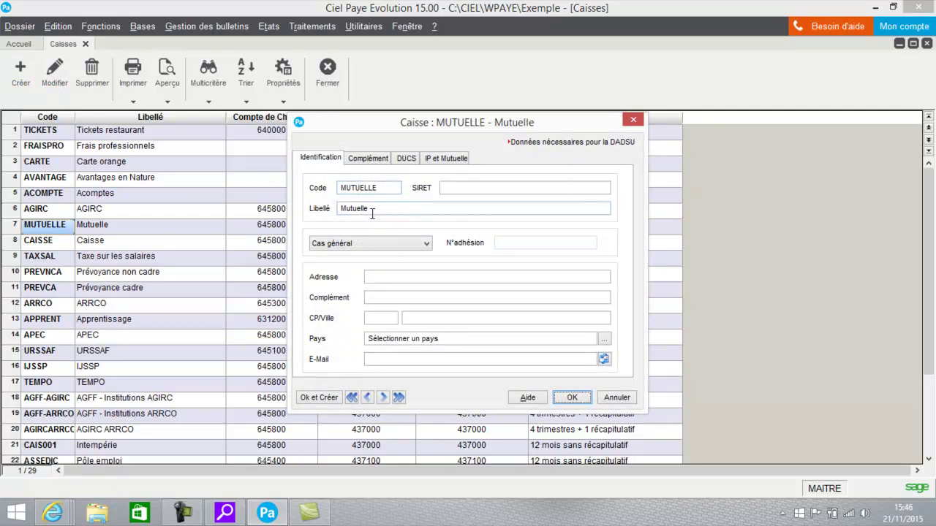
pyautogui.moveTo(372, 213); pyautogui.dragTo(241, 197)
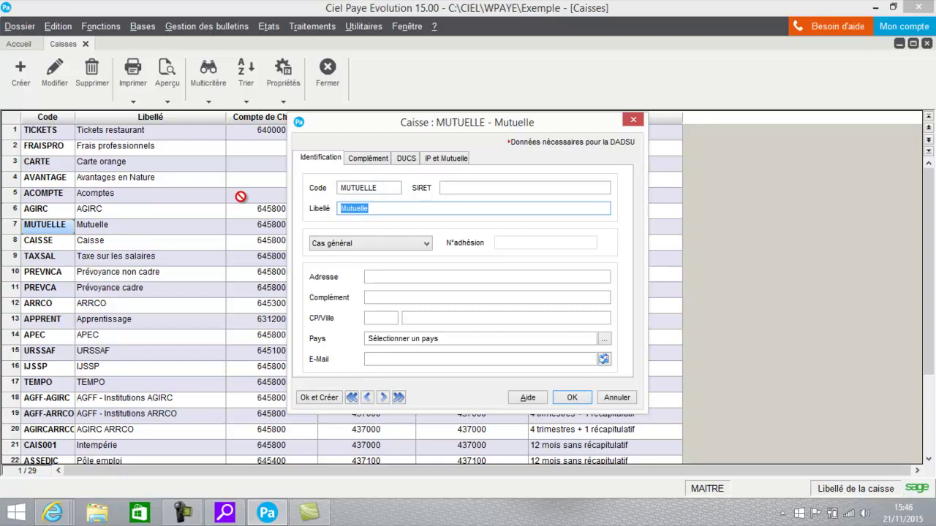
pyautogui.write('AG2R')
pyautogui.click(375, 159)
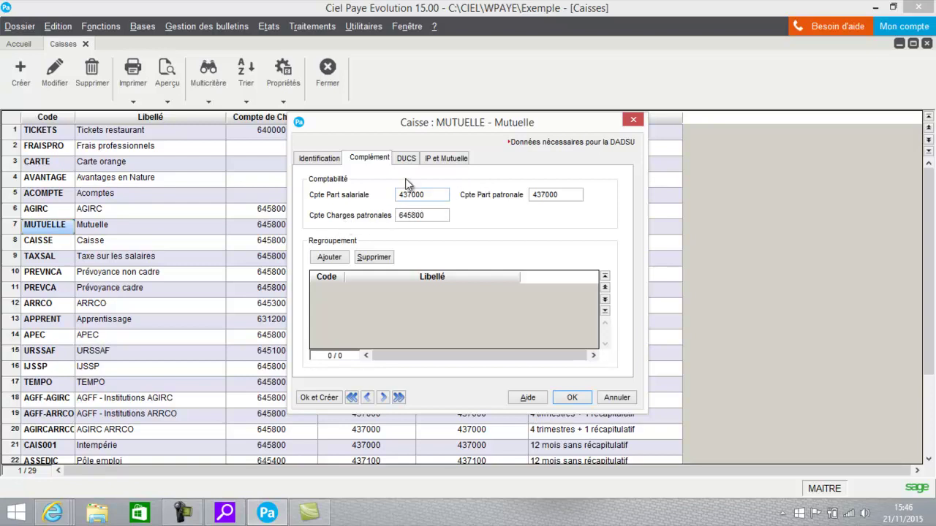
pyautogui.click(436, 159)
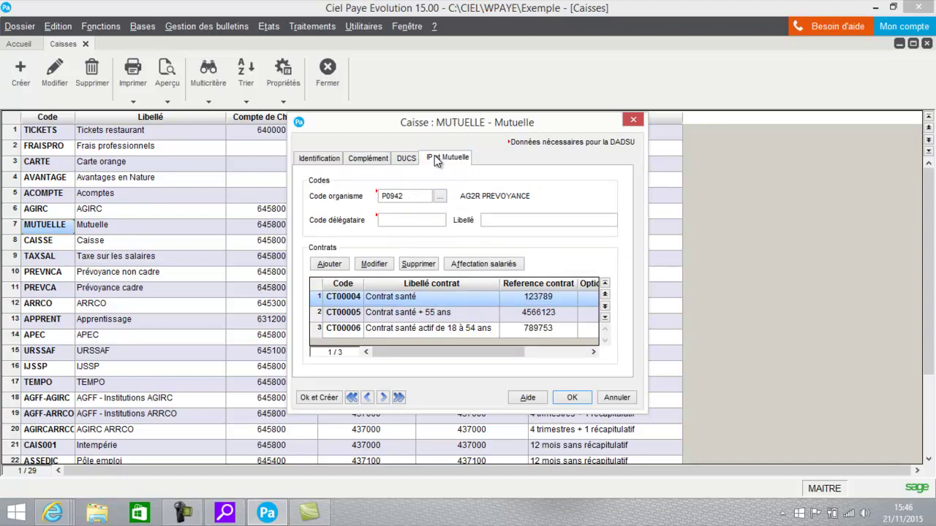
# Set the fund's organisation code to P0942 : AG2R PREVOYANCE, chosen among the Institutions de prévoyance.
pyautogui.click(439, 196)
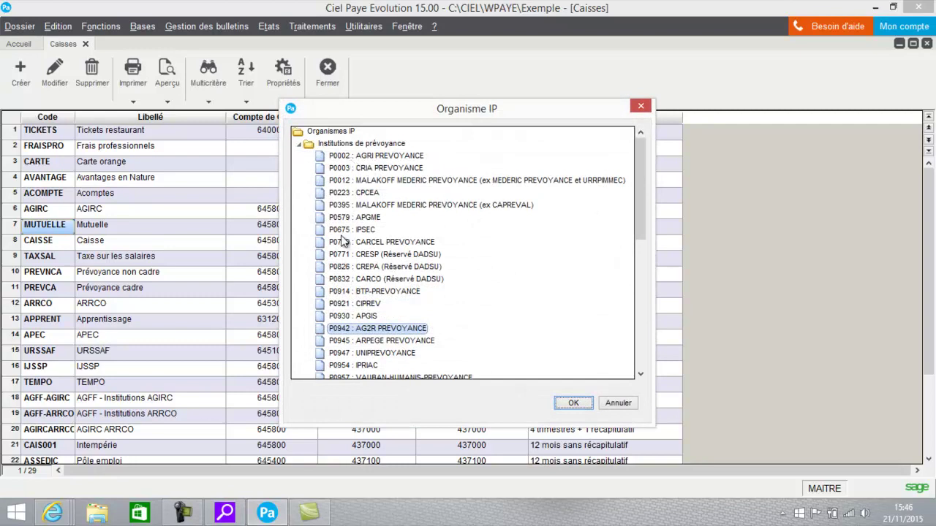
pyautogui.click(299, 143)
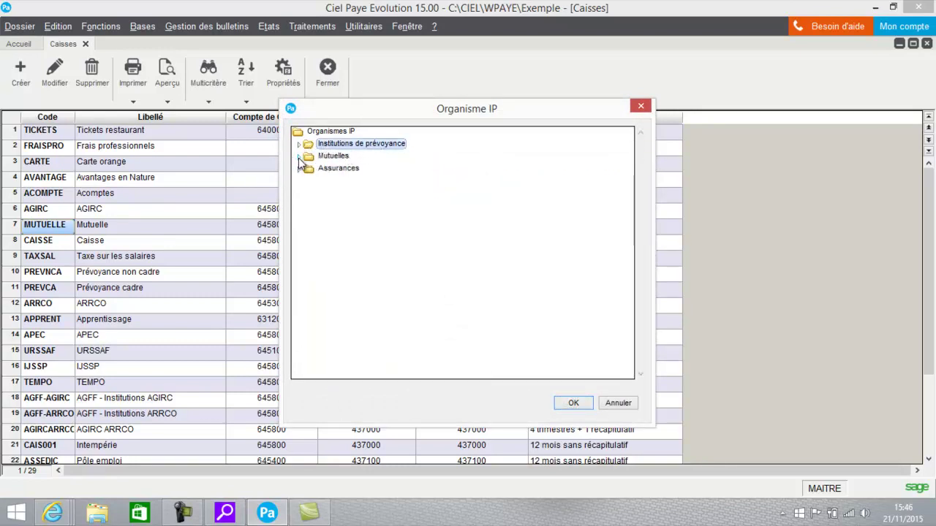
pyautogui.click(299, 156)
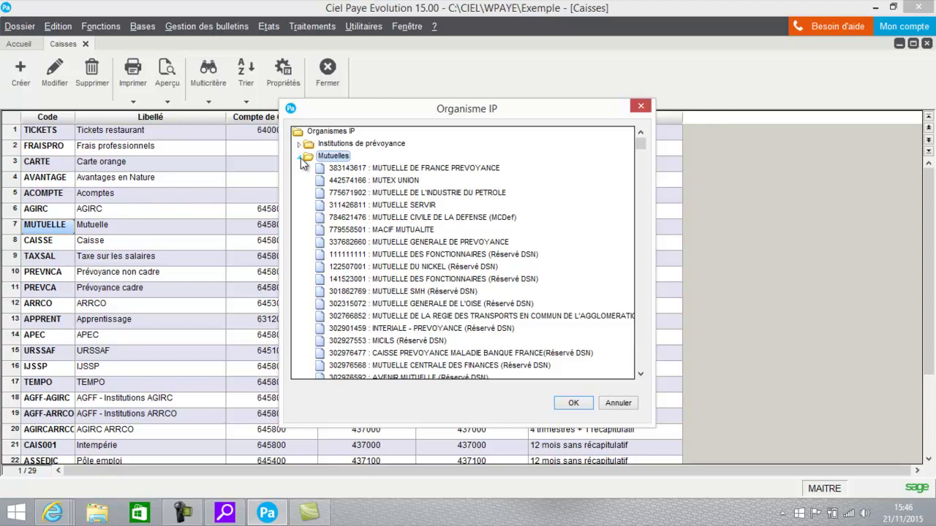
pyautogui.click(301, 157)
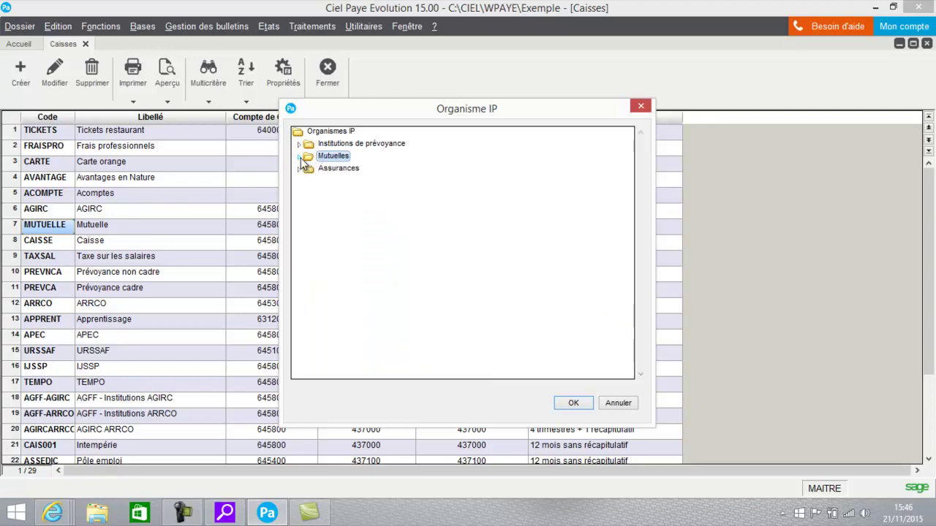
pyautogui.click(300, 145)
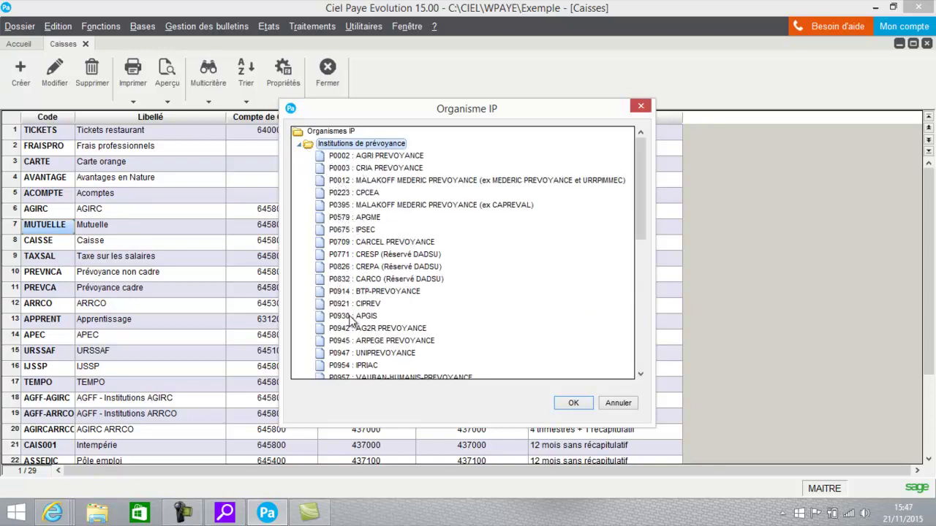
pyautogui.click(394, 330)
pyautogui.click(573, 403)
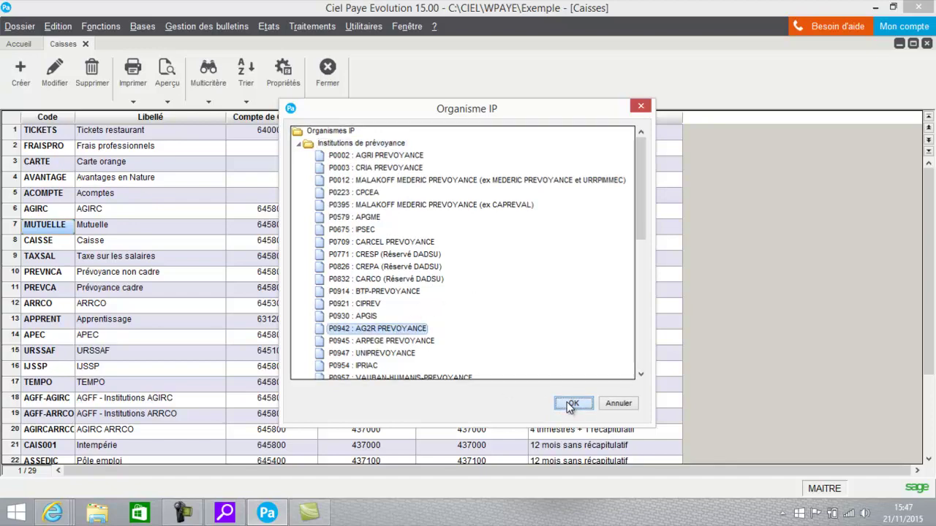
pyautogui.click(392, 219)
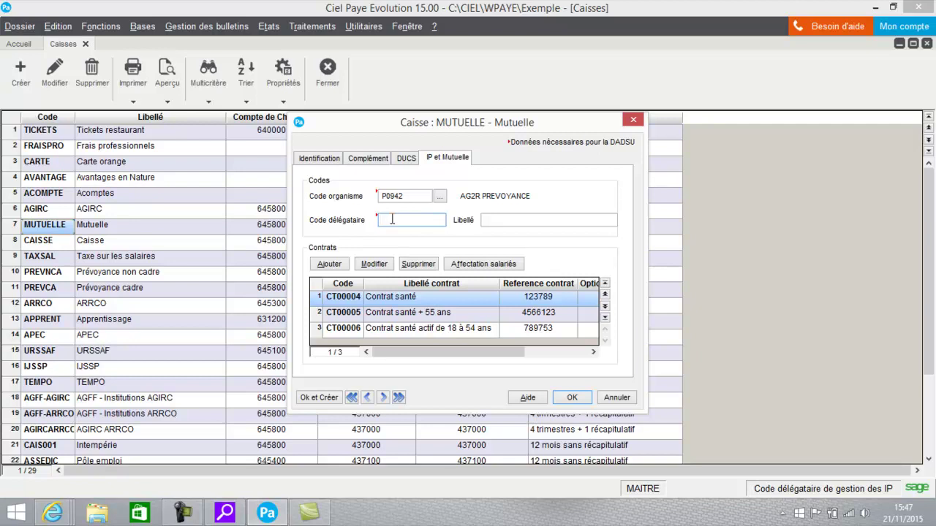
pyautogui.click(508, 217)
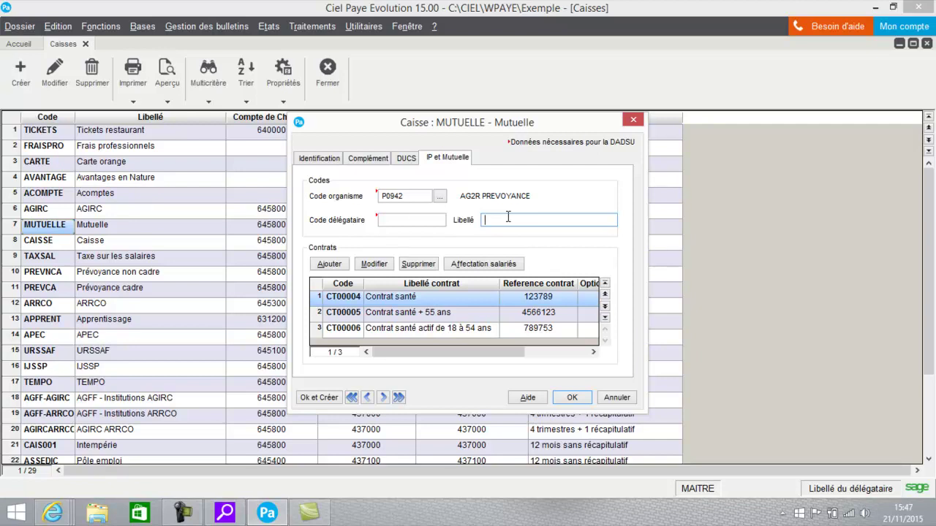
pyautogui.click(329, 264)
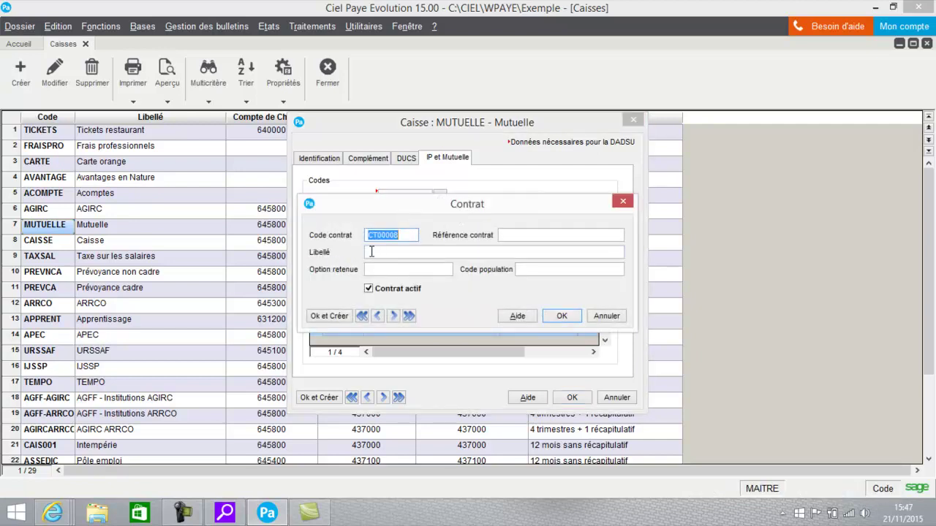
pyautogui.click(526, 235)
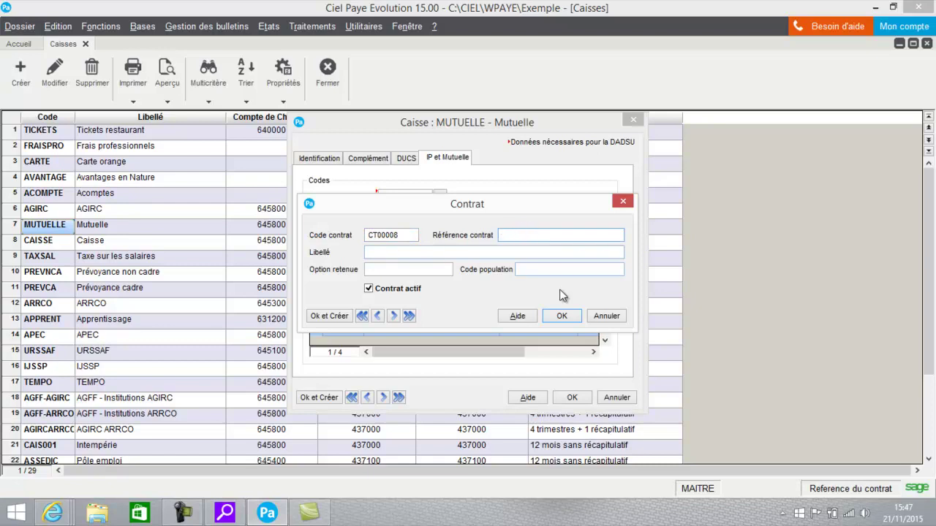
pyautogui.click(609, 316)
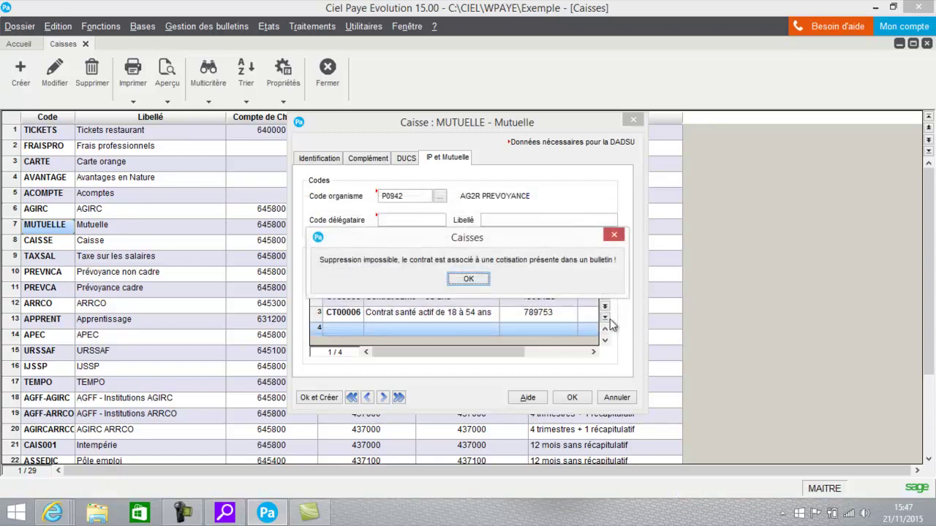
pyautogui.press('Return')
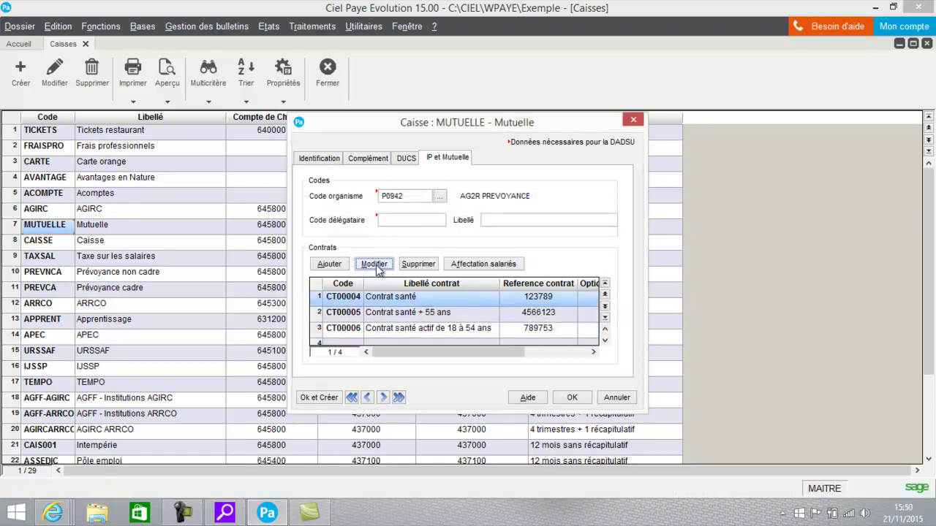
# Examine the reference, label, selected option and population code fields of the "Contrat santé" contract, leaving without saving.
pyautogui.click(373, 264)
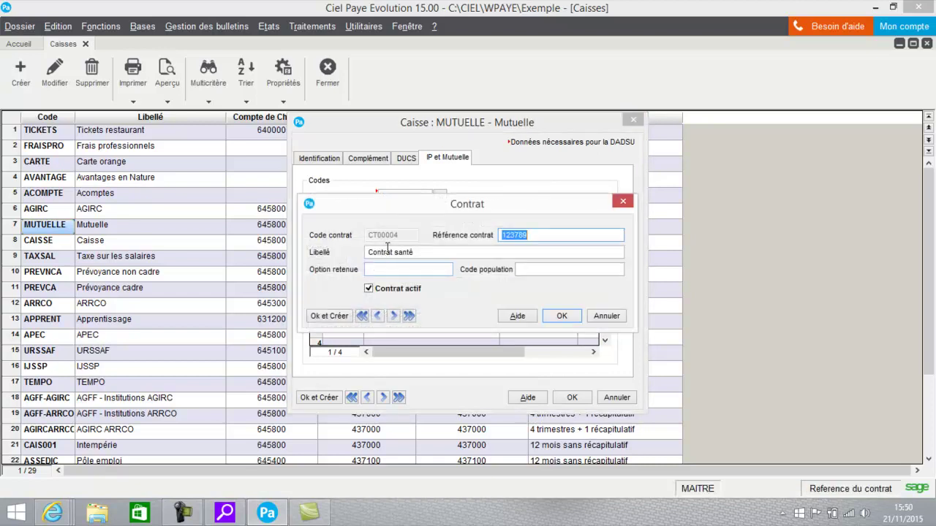
pyautogui.click(539, 232)
pyautogui.click(420, 251)
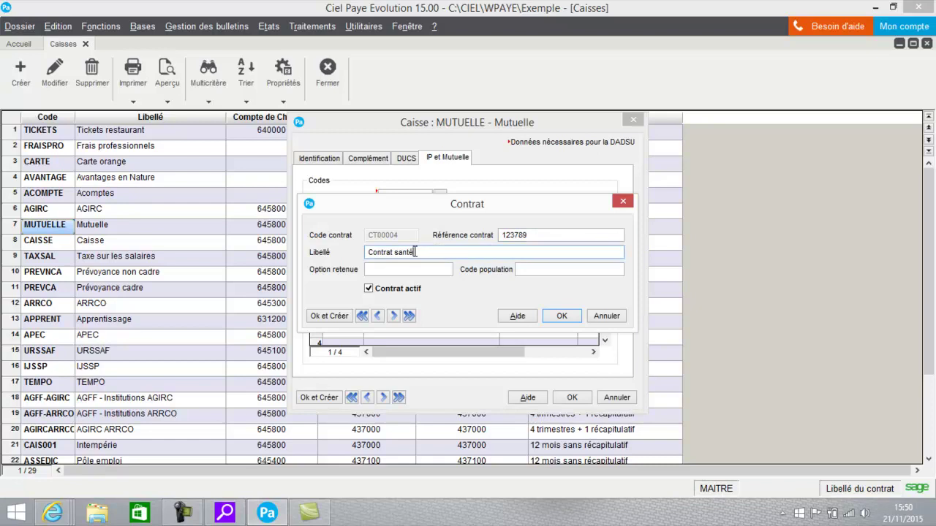
pyautogui.click(410, 269)
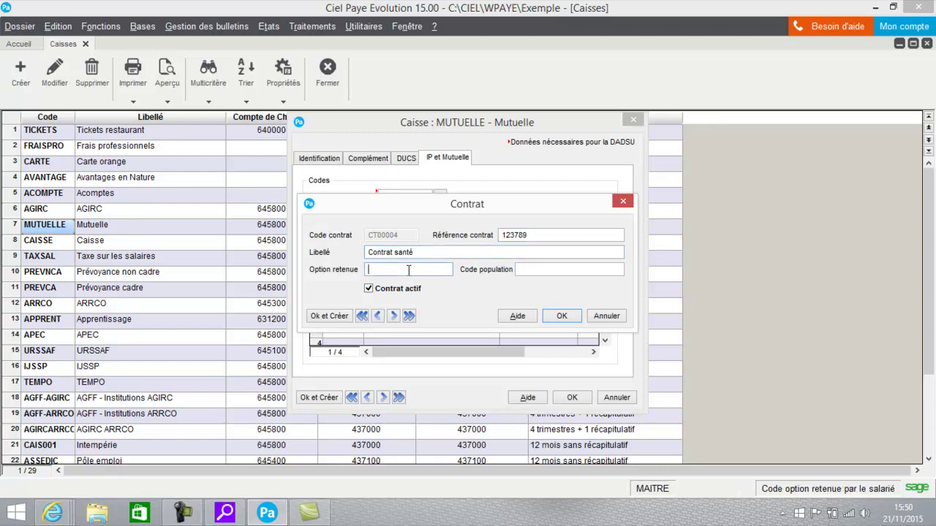
pyautogui.click(558, 268)
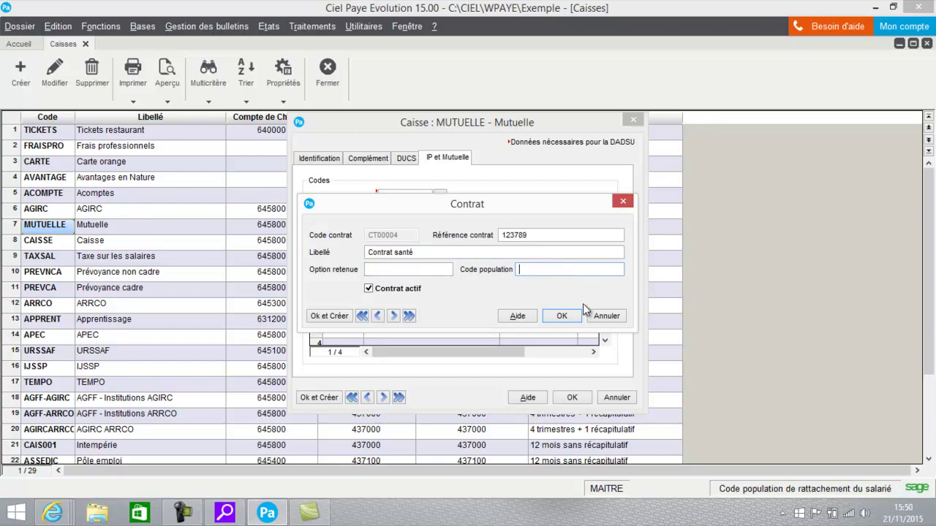
pyautogui.click(600, 316)
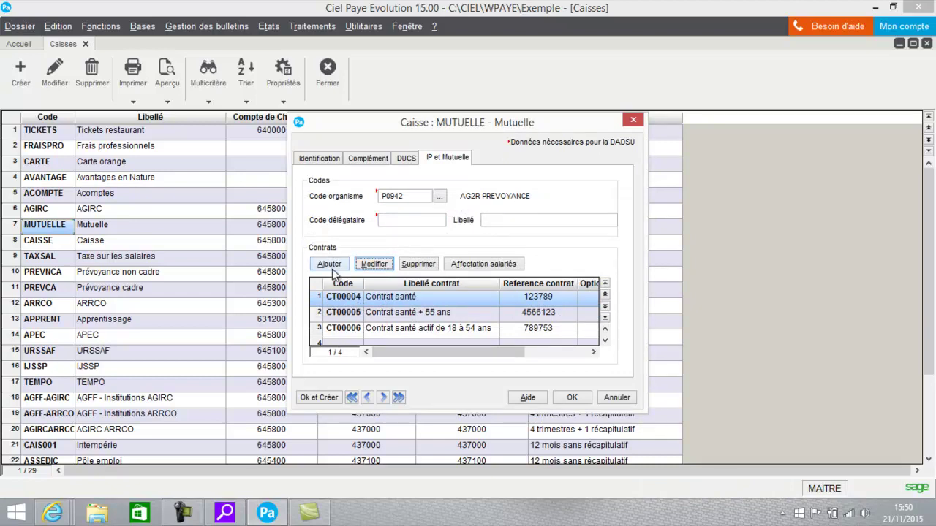
# Examine the details of the "Contrat santé + 55 ans" and "Contrat santé actif de 18 à 54 ans" contracts, leaving without saving.
pyautogui.click(337, 314)
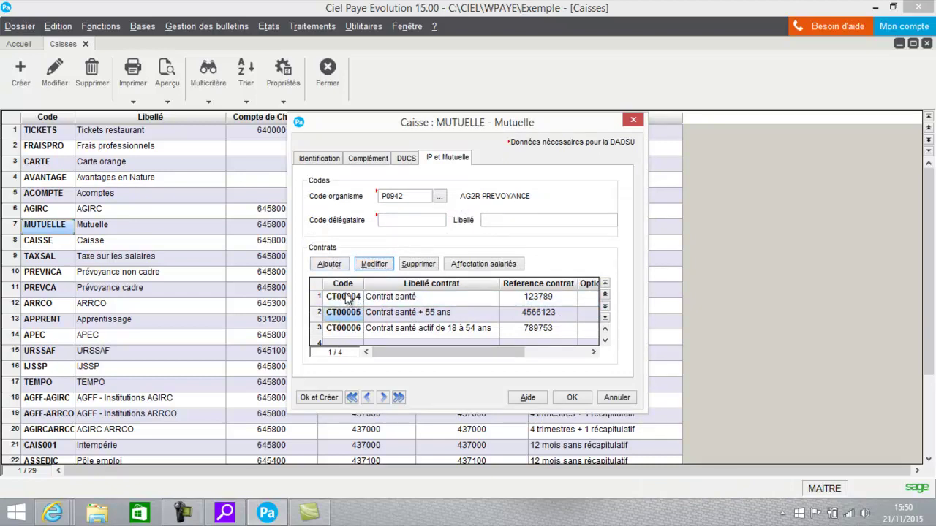
pyautogui.click(386, 263)
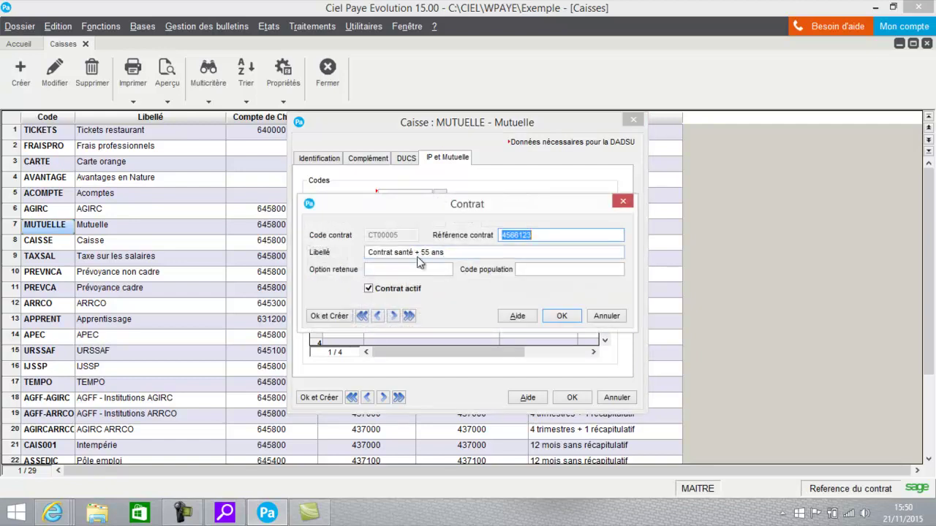
pyautogui.click(614, 317)
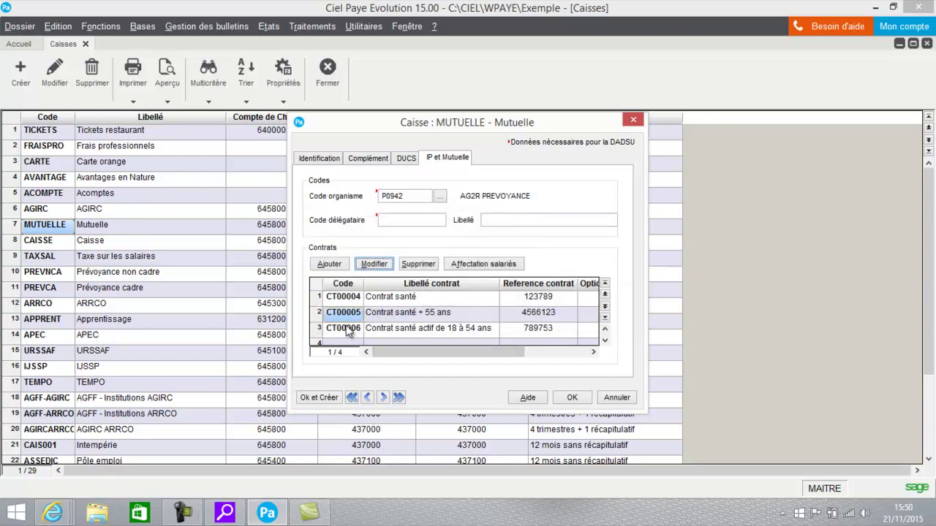
pyautogui.click(348, 330)
pyautogui.click(371, 263)
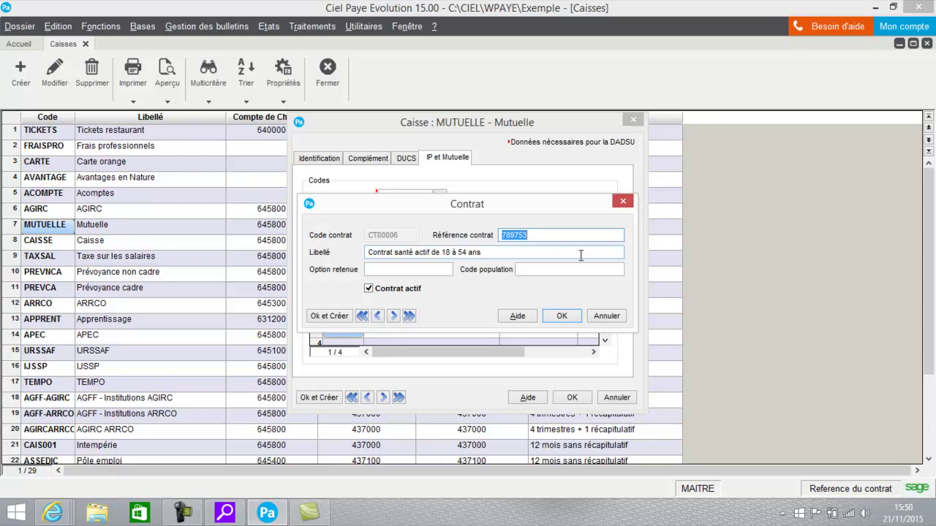
pyautogui.click(608, 319)
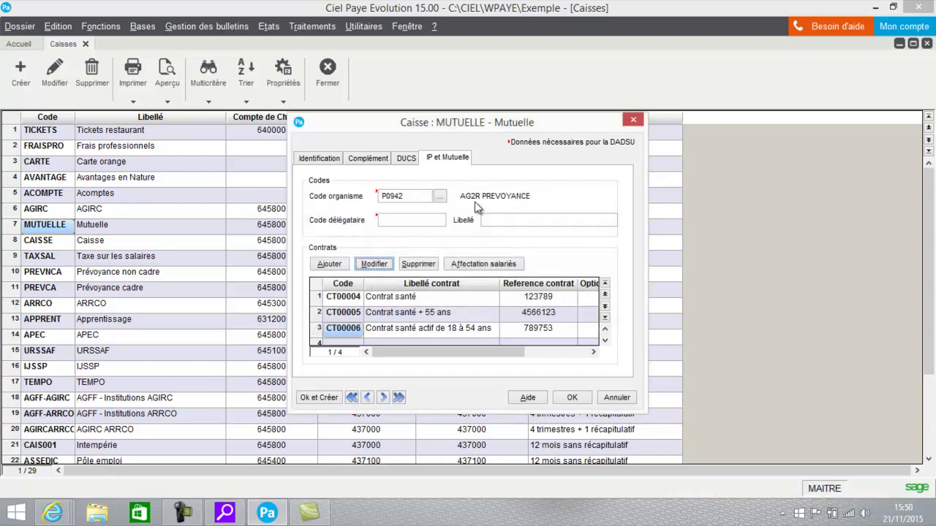
# Examine the employee assignment list for the "Contrat santé" contract without assigning anyone.
pyautogui.click(435, 299)
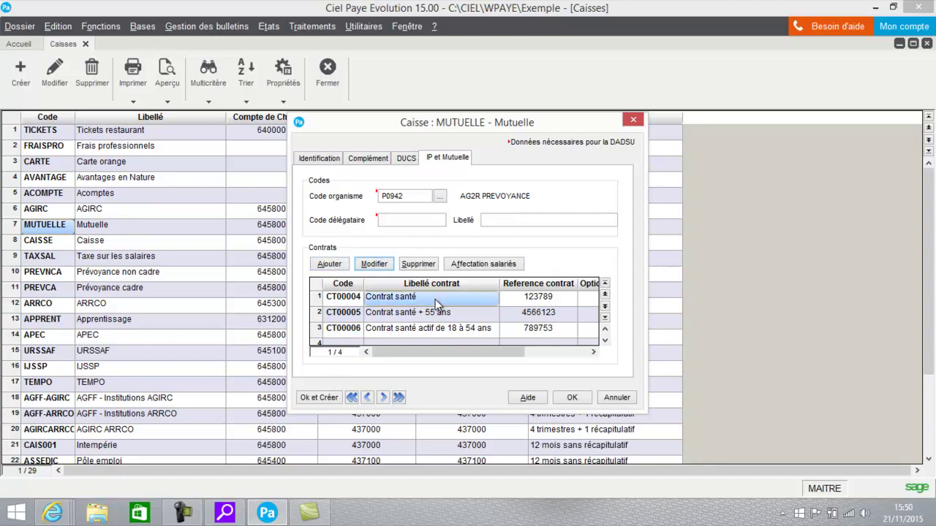
pyautogui.click(482, 265)
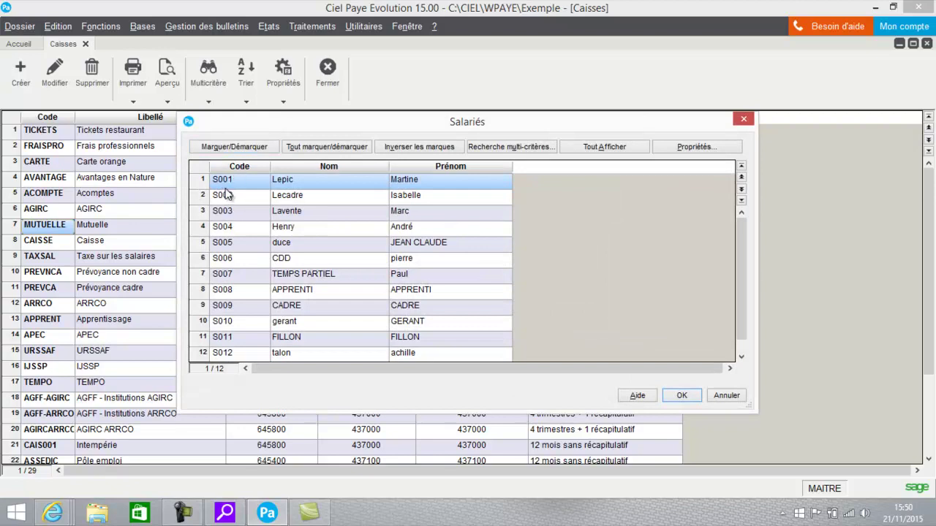
pyautogui.click(734, 398)
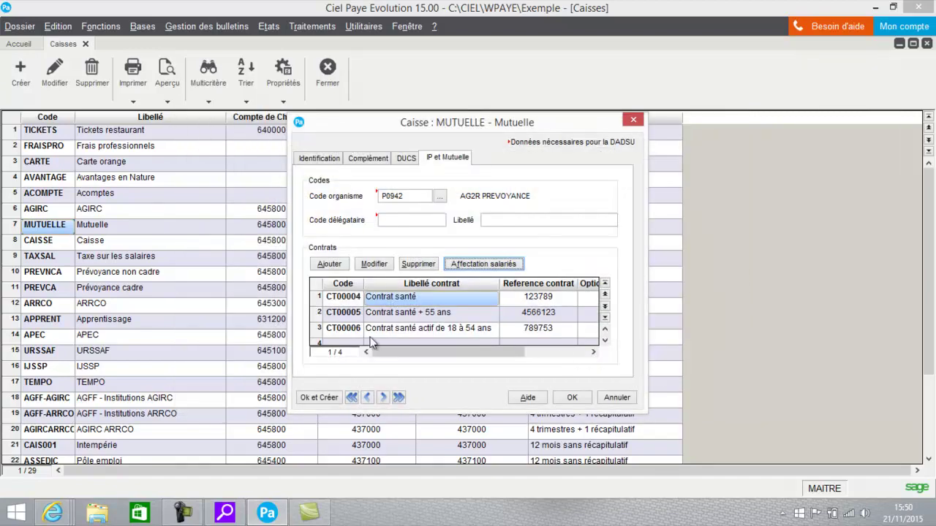
pyautogui.click(485, 265)
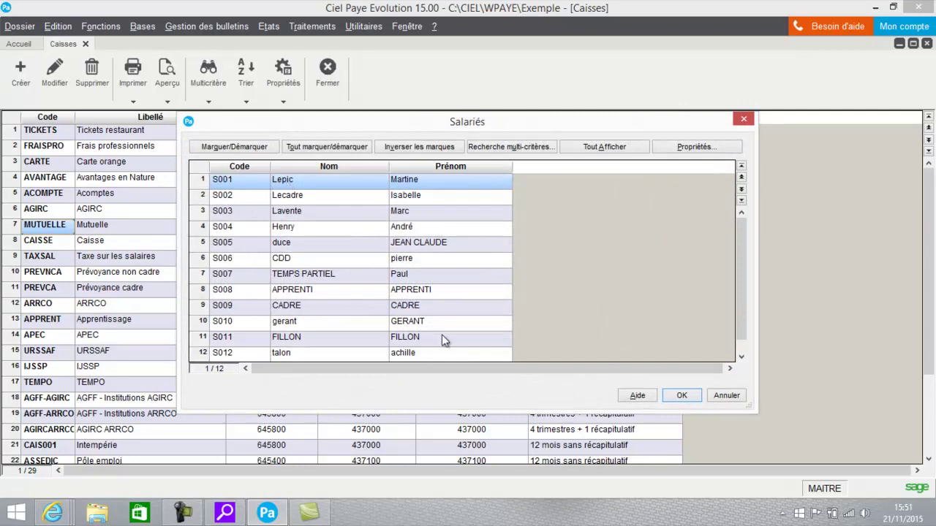
pyautogui.click(723, 395)
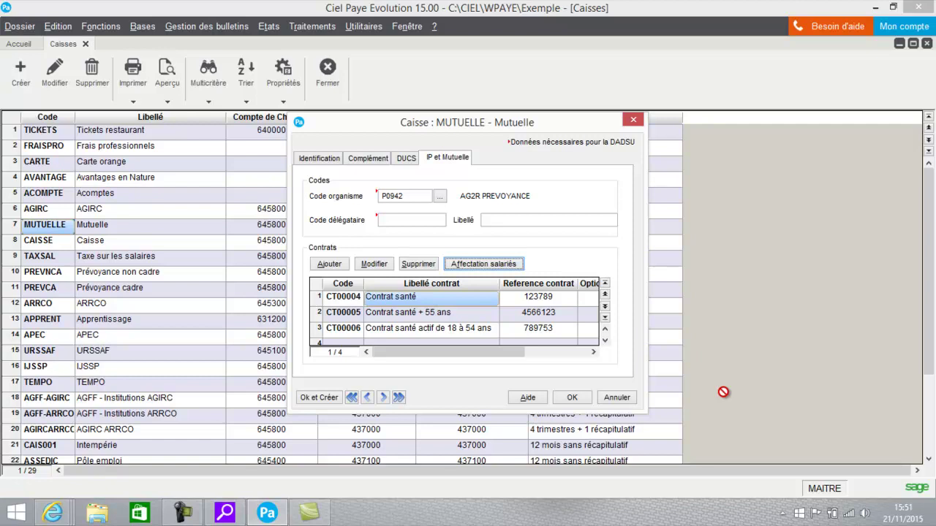
# Confirm the Mutuelle fund's settings and close its record.
pyautogui.click(570, 398)
pyautogui.click(468, 278)
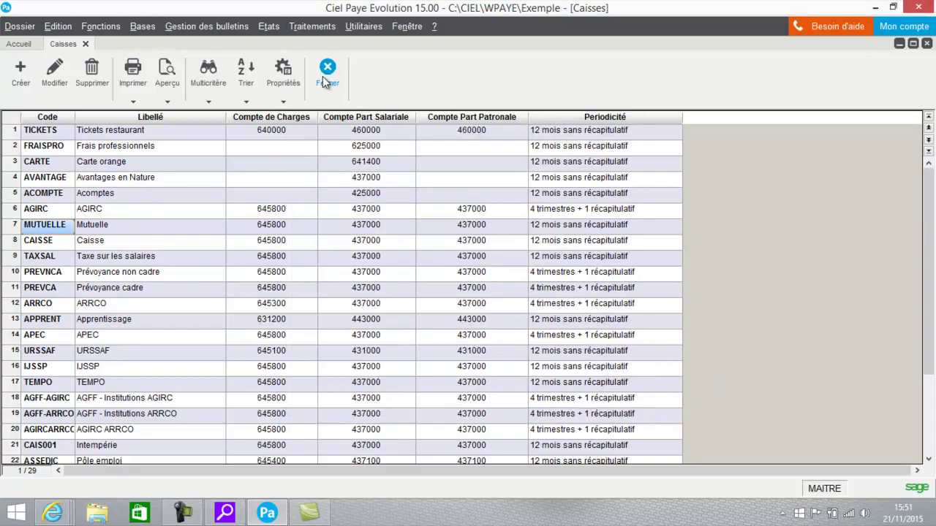
# Examine the organisation code and contract list of the MUTUELLE fund once more, leaving without saving.
pyautogui.click(143, 26)
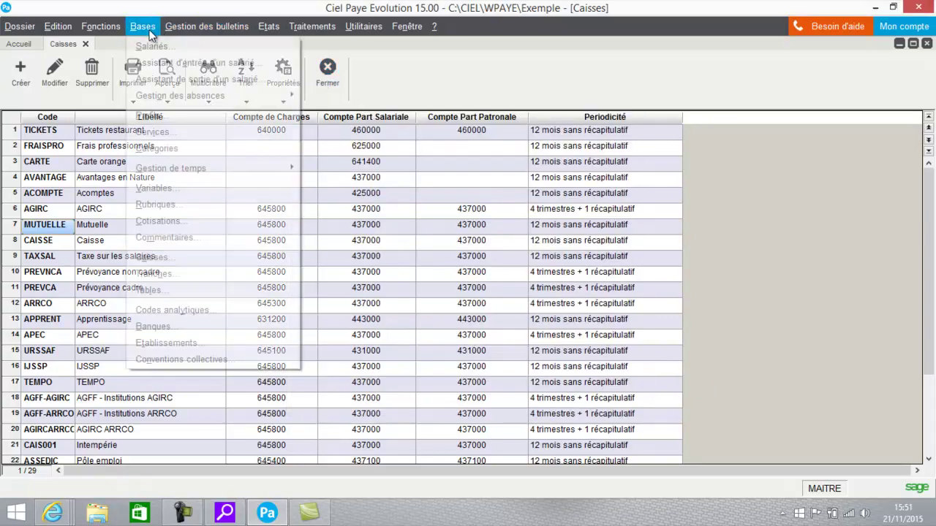
pyautogui.click(156, 257)
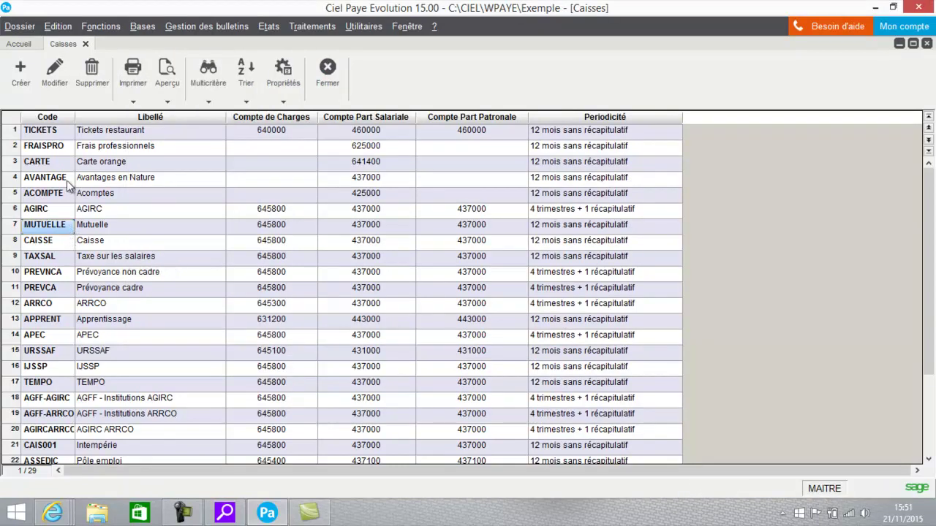
pyautogui.click(55, 73)
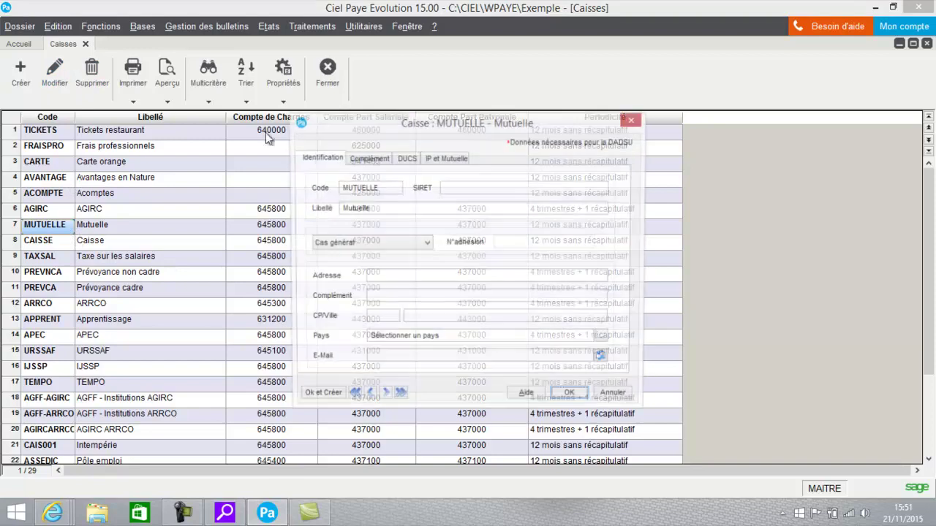
pyautogui.click(448, 158)
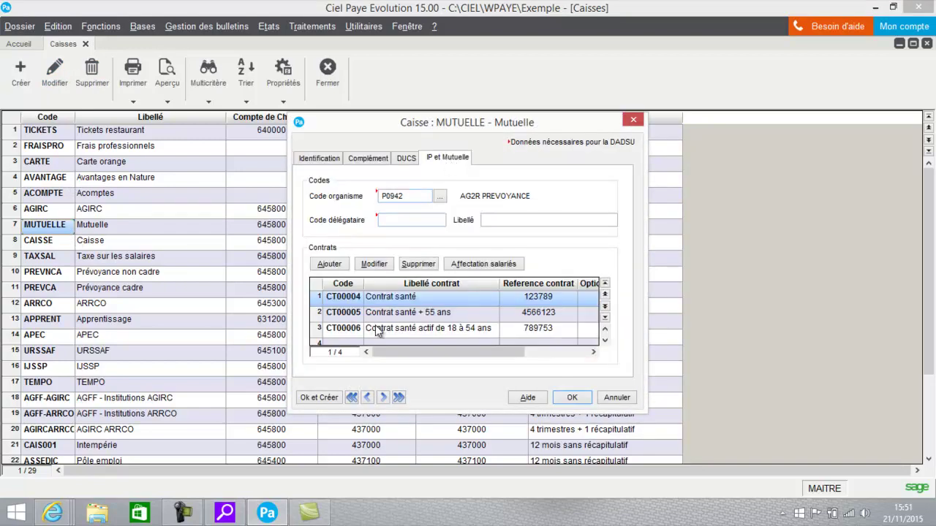
pyautogui.click(616, 398)
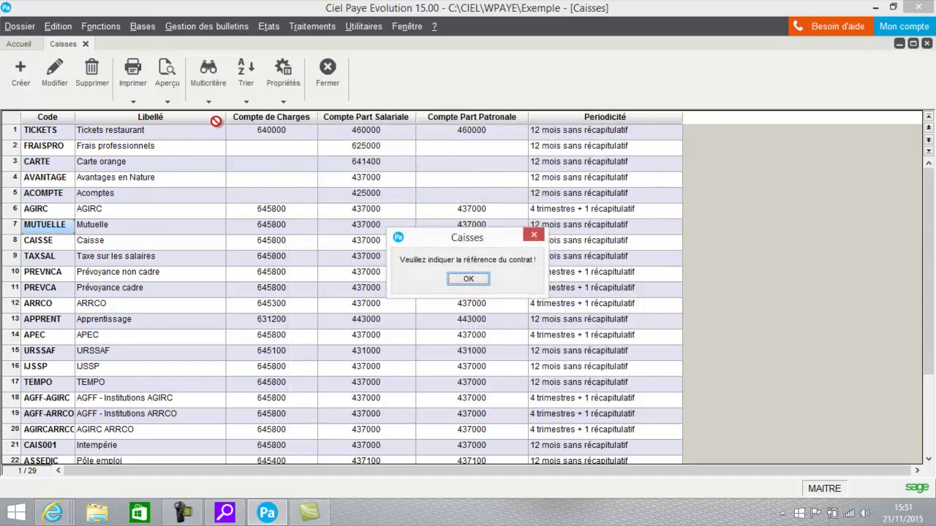
pyautogui.click(534, 235)
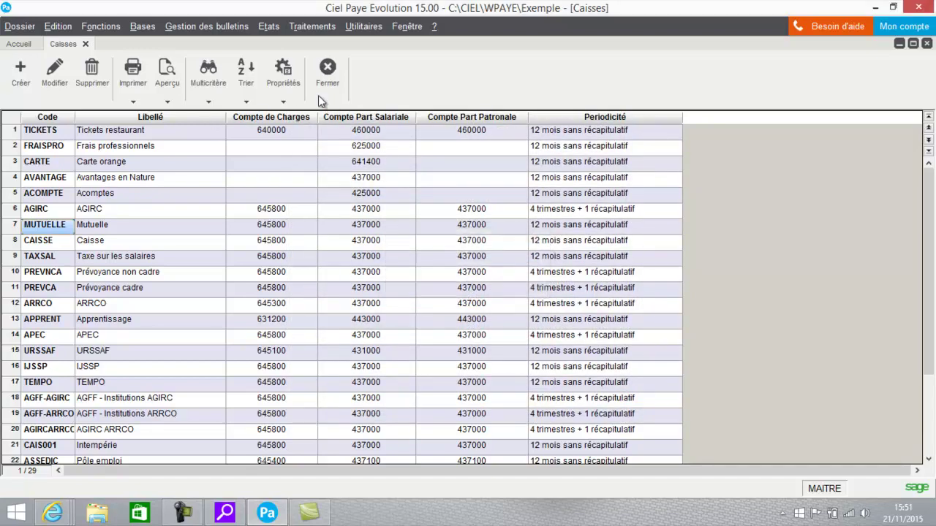
# Examine the IP contracts assigned to the first employee in the employee list, the Secrétaire.
pyautogui.click(142, 26)
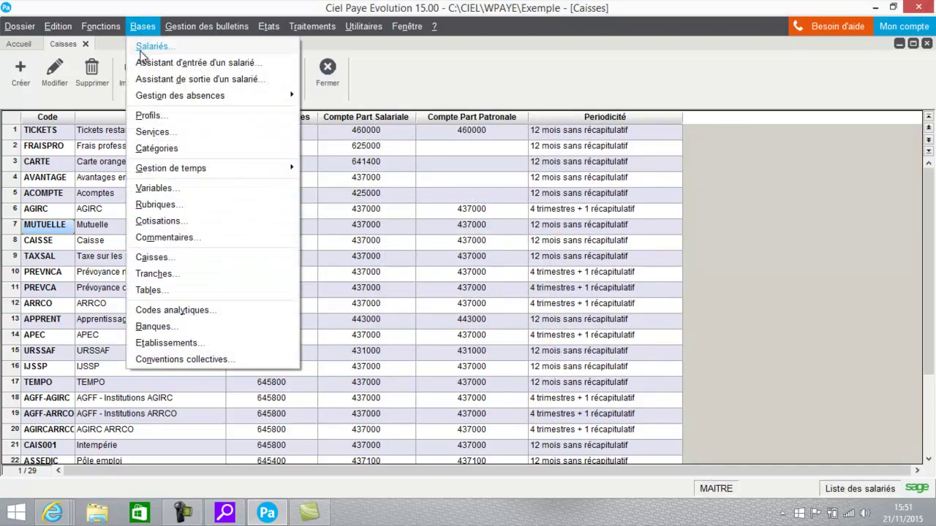
pyautogui.click(140, 46)
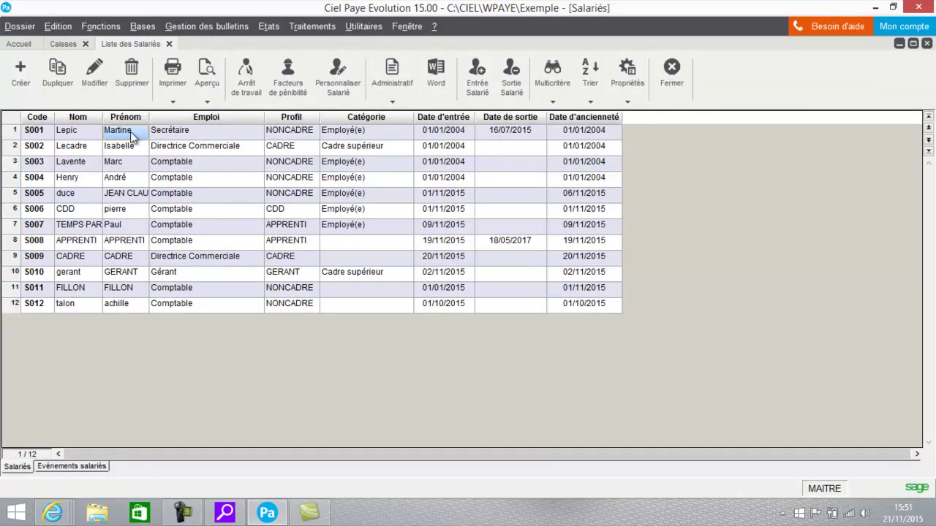
pyautogui.click(95, 73)
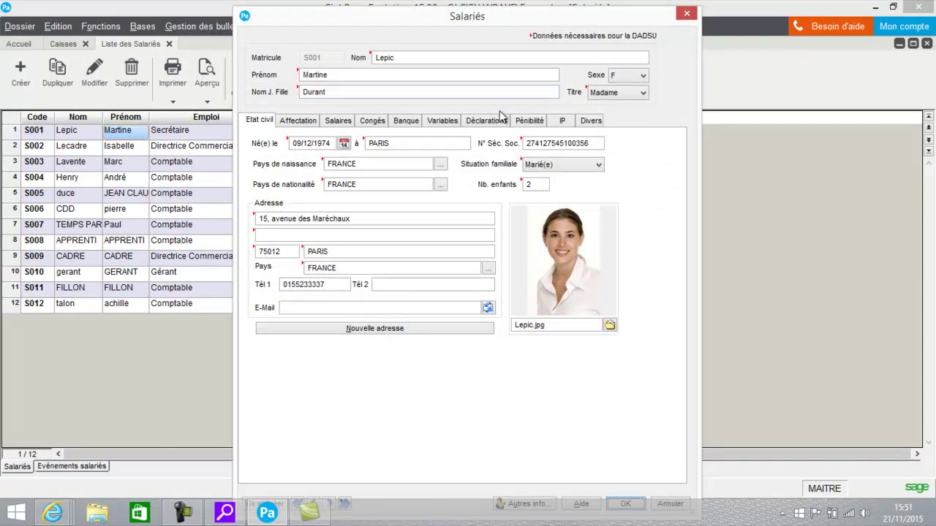
pyautogui.click(563, 122)
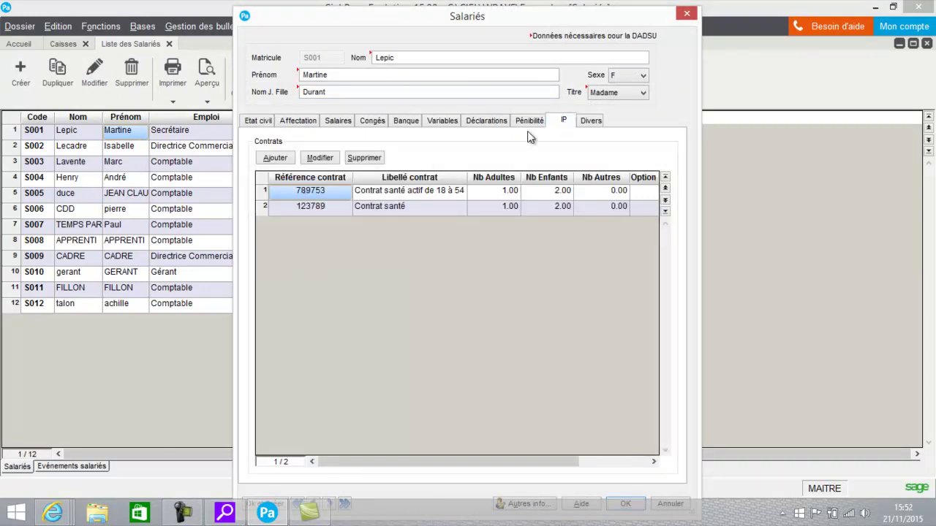
# Examine which contracts can be added to the employee's IP contracts, leaving without adding one.
pyautogui.click(273, 158)
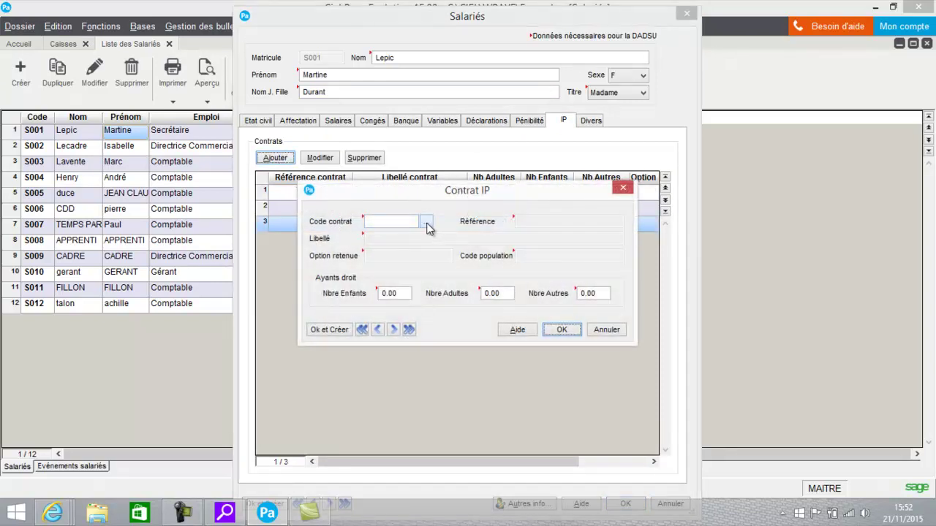
pyautogui.click(427, 223)
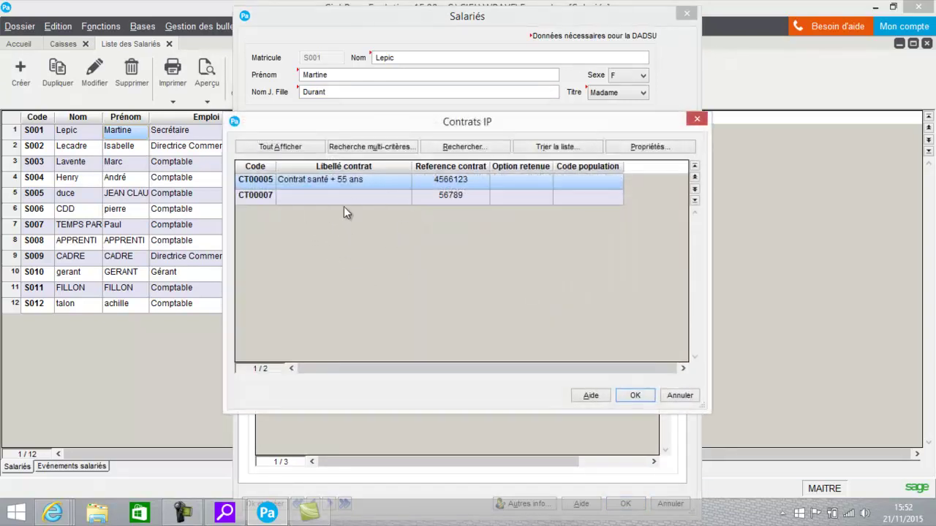
pyautogui.click(691, 391)
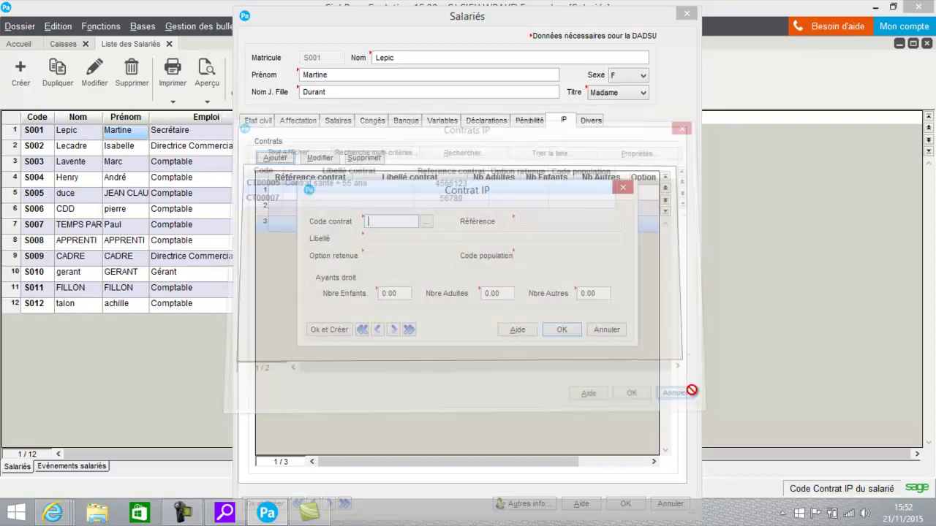
pyautogui.click(606, 330)
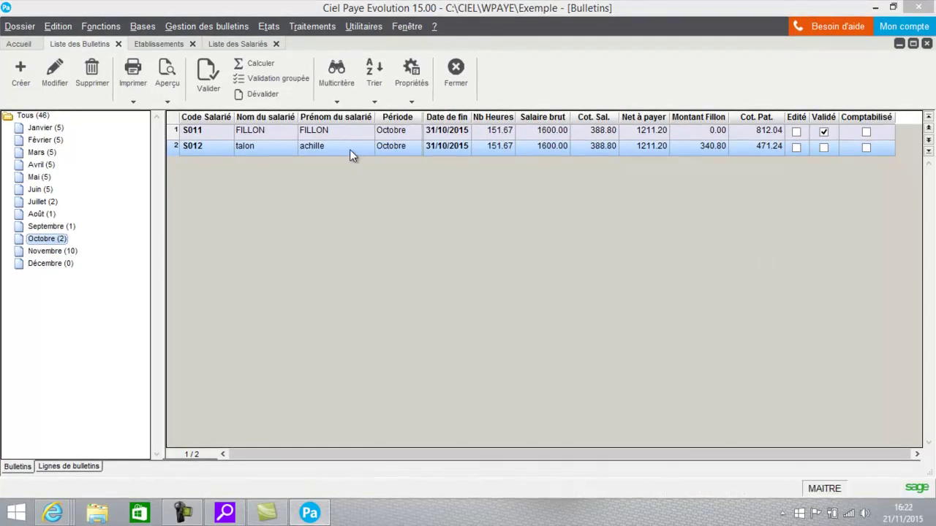
# Open the declaration settings of the C710 Mutuelle contribution from the October payslip of employee S012.
pyautogui.doubleClick(349, 150)
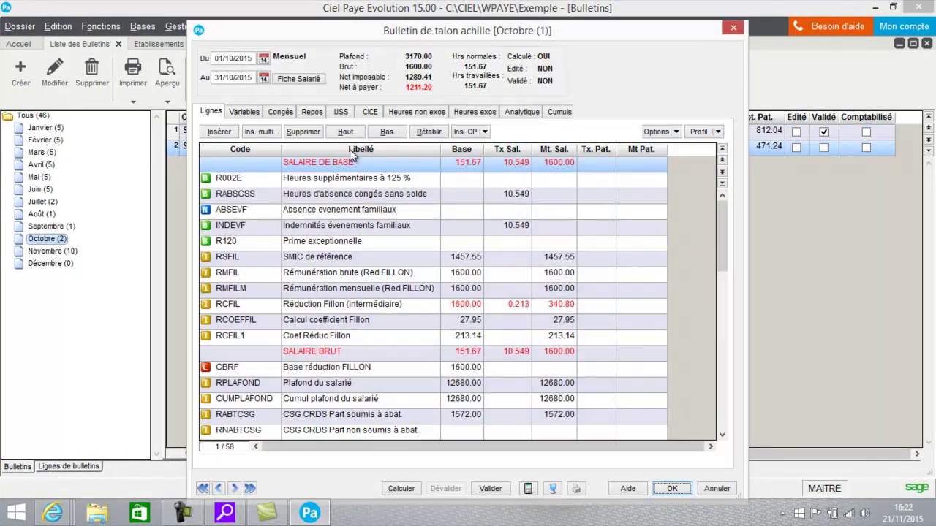
pyautogui.moveTo(724, 226); pyautogui.dragTo(728, 347)
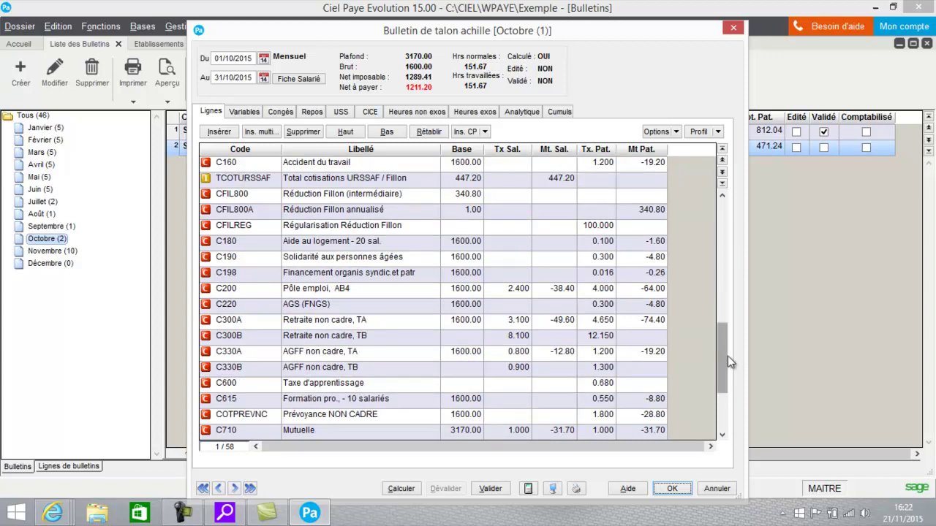
pyautogui.moveTo(727, 356); pyautogui.dragTo(716, 396)
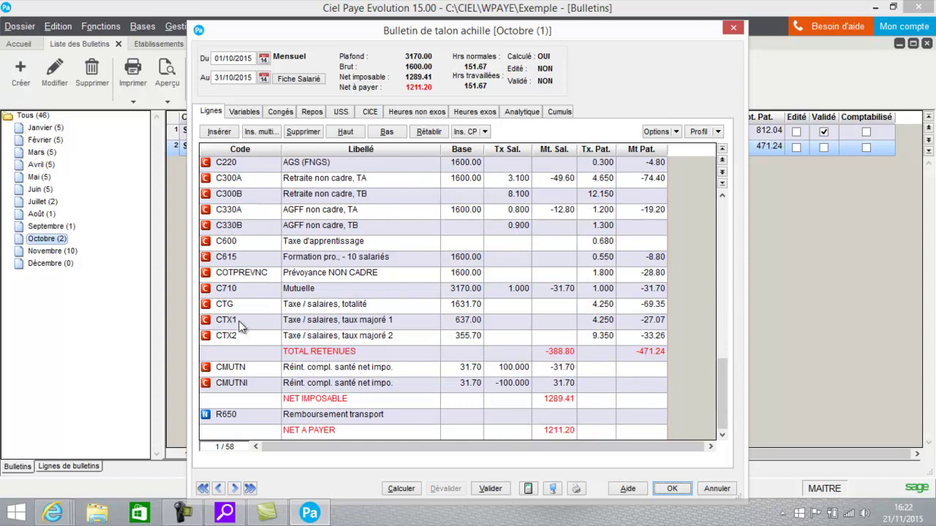
pyautogui.click(226, 292)
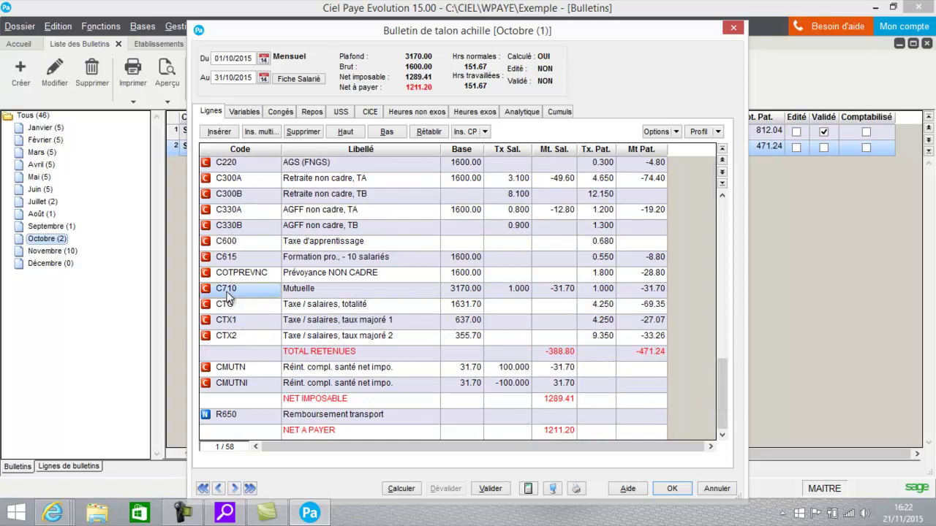
pyautogui.click(231, 292)
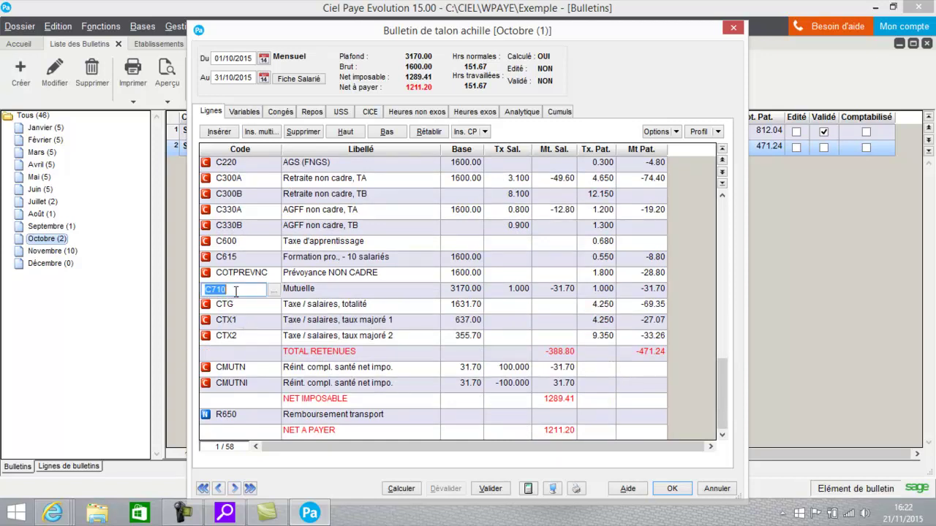
pyautogui.click(271, 291)
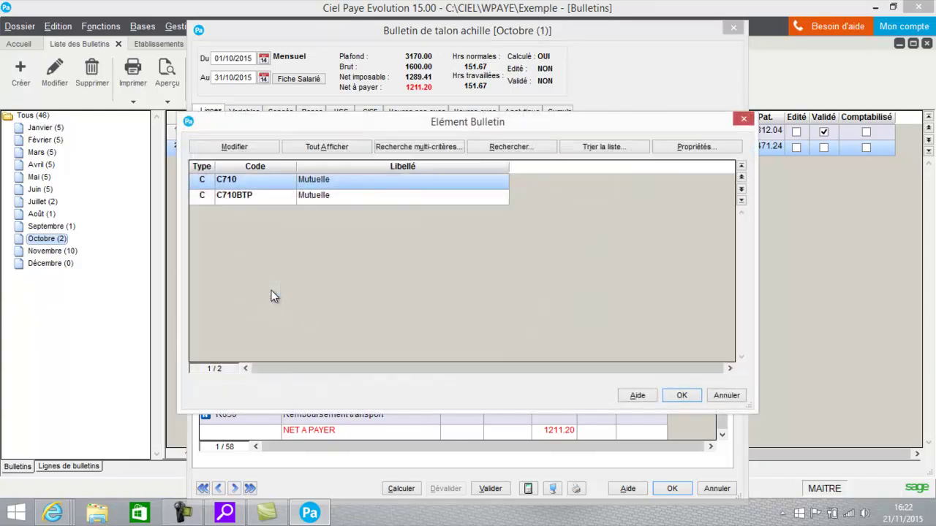
pyautogui.click(225, 152)
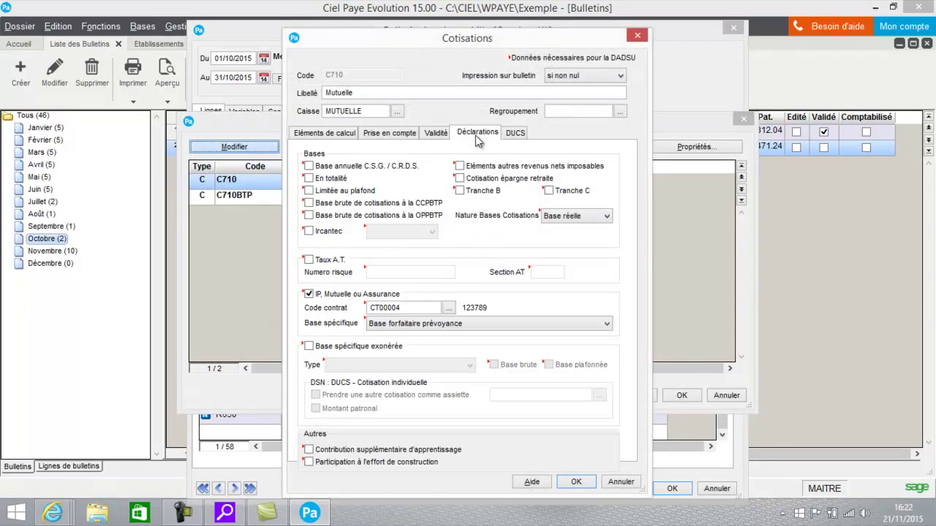
# Examine the "Base spécifique" choices of the C710 contribution, keeping "Base forfaitaire prévoyance", and return to the payslip.
pyautogui.click(436, 325)
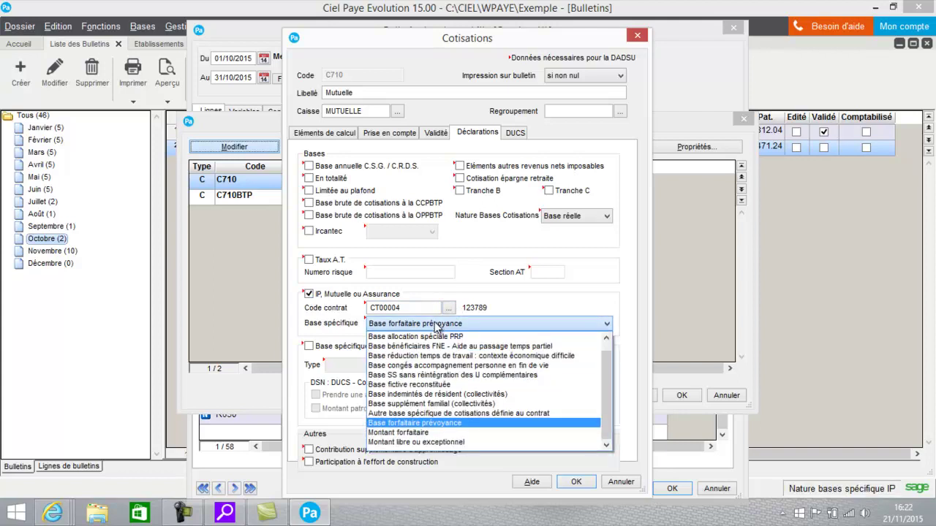
pyautogui.click(516, 297)
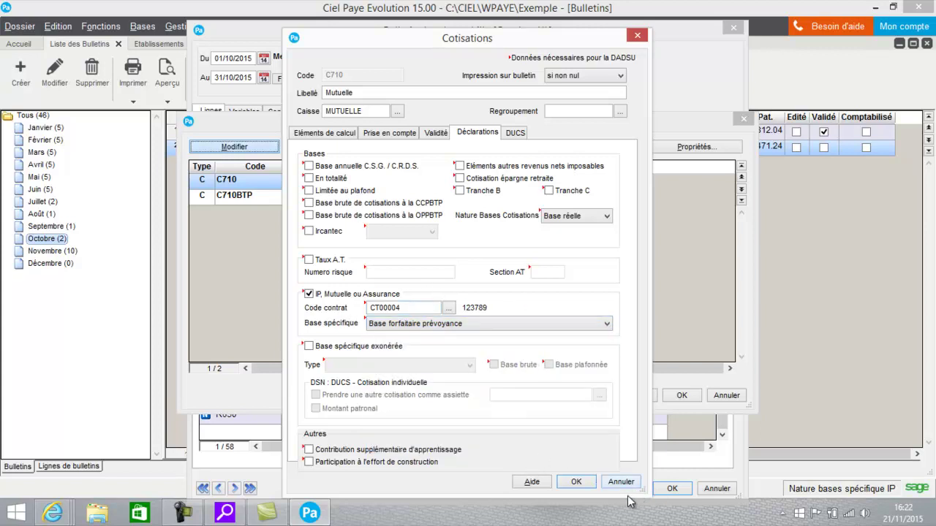
pyautogui.click(576, 482)
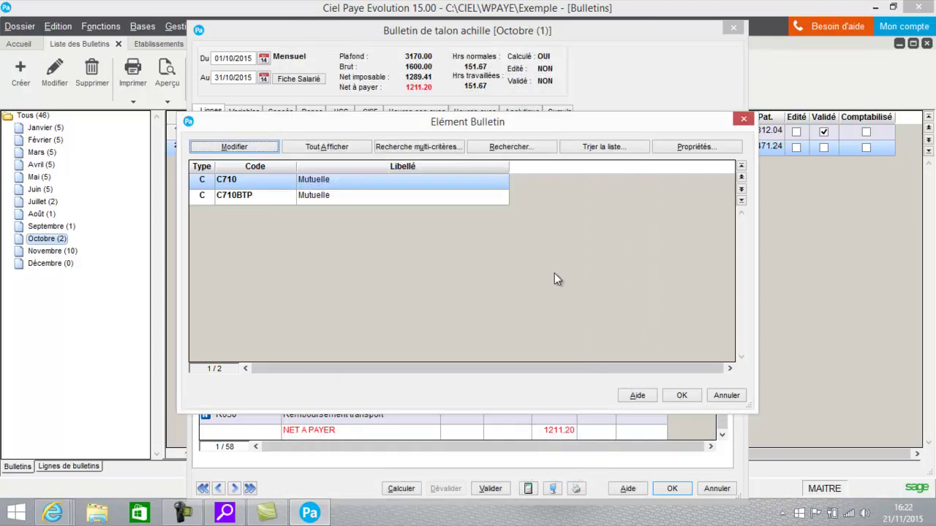
pyautogui.click(683, 395)
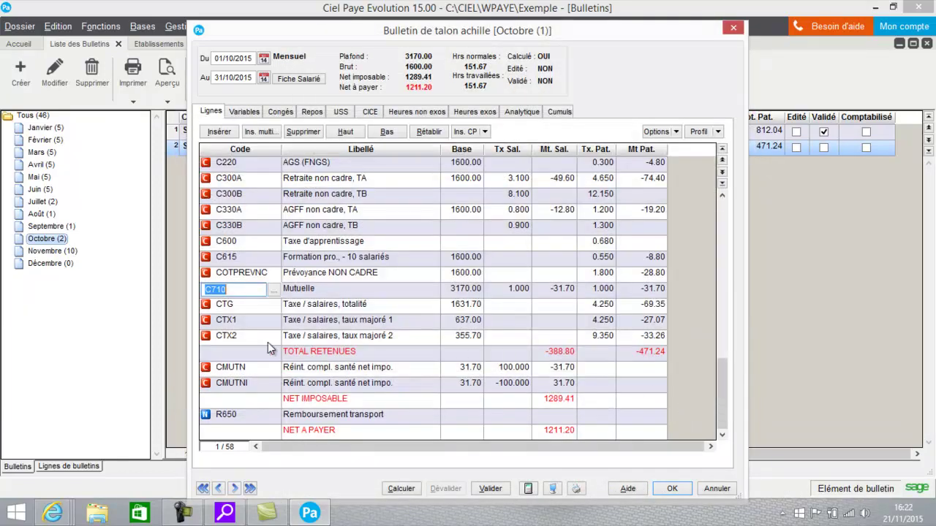
# Examine the contract code and "Base spécifique" choices of the COTPREVNC Prévoyance NON CADRE contribution, and close the payslip.
pyautogui.click(257, 276)
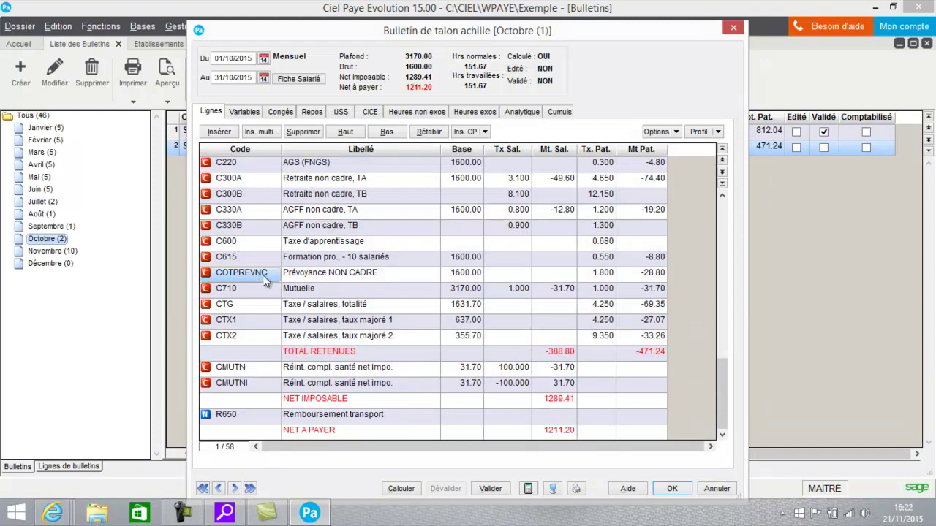
pyautogui.click(263, 275)
pyautogui.click(270, 276)
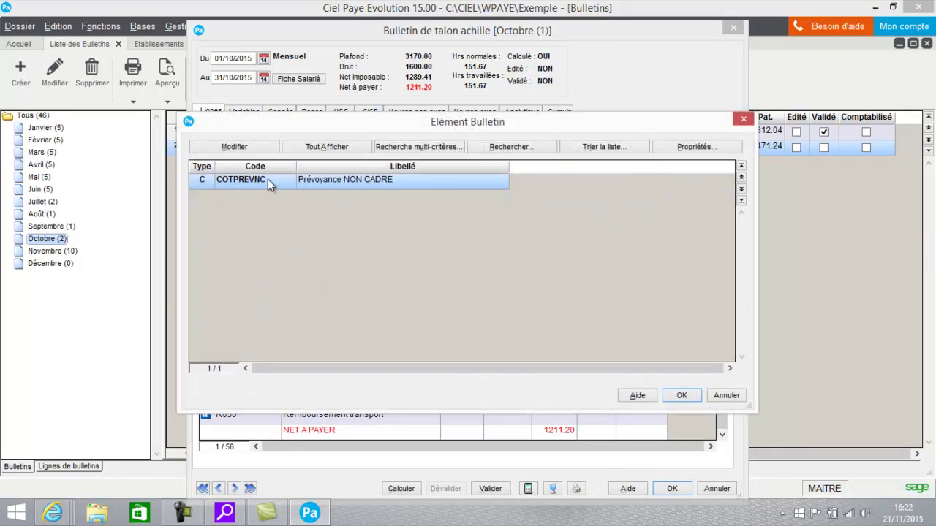
pyautogui.click(250, 148)
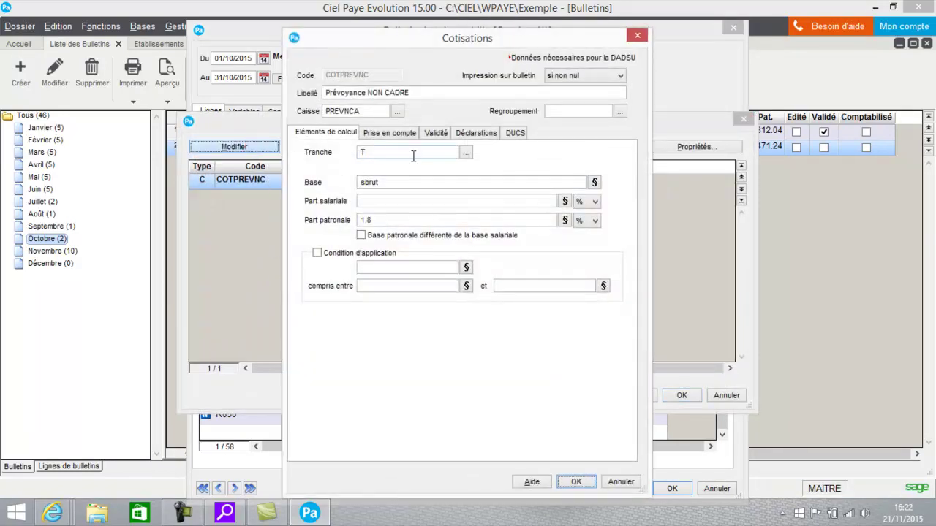
pyautogui.click(468, 134)
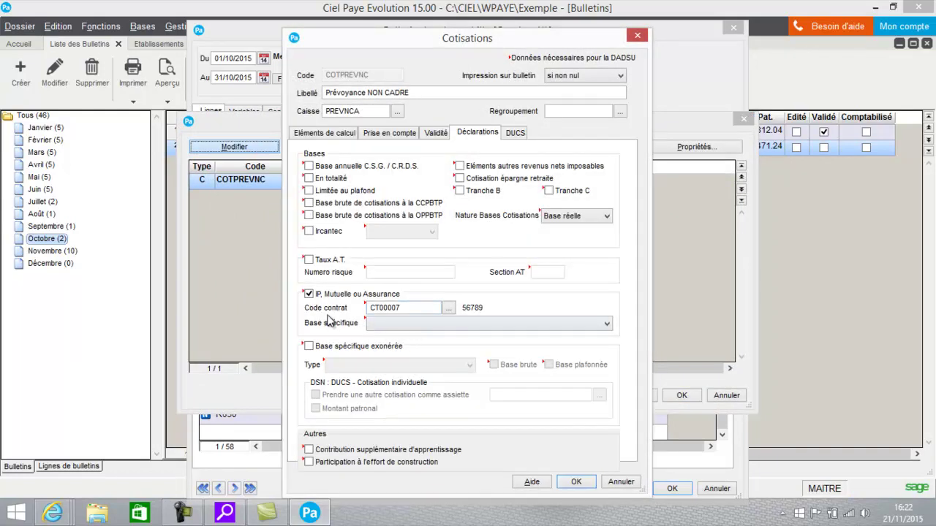
pyautogui.click(388, 325)
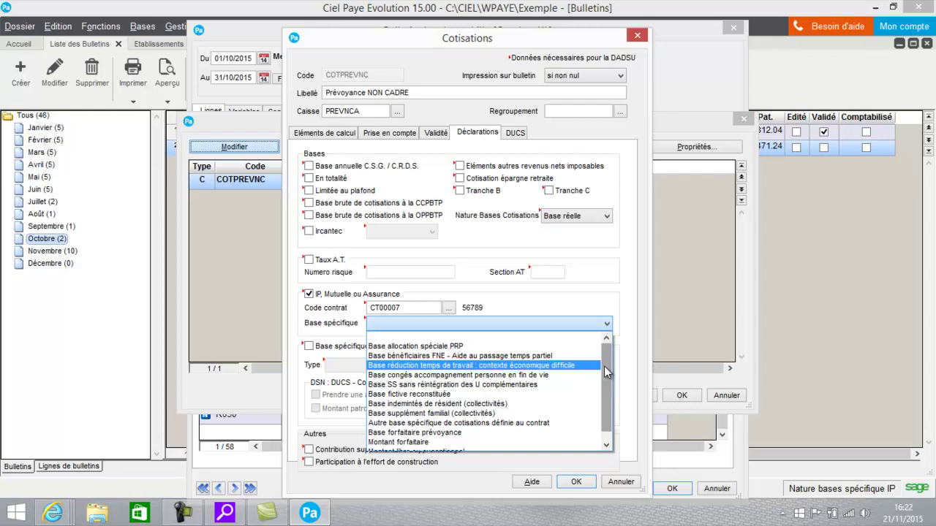
pyautogui.moveTo(604, 366); pyautogui.dragTo(604, 434)
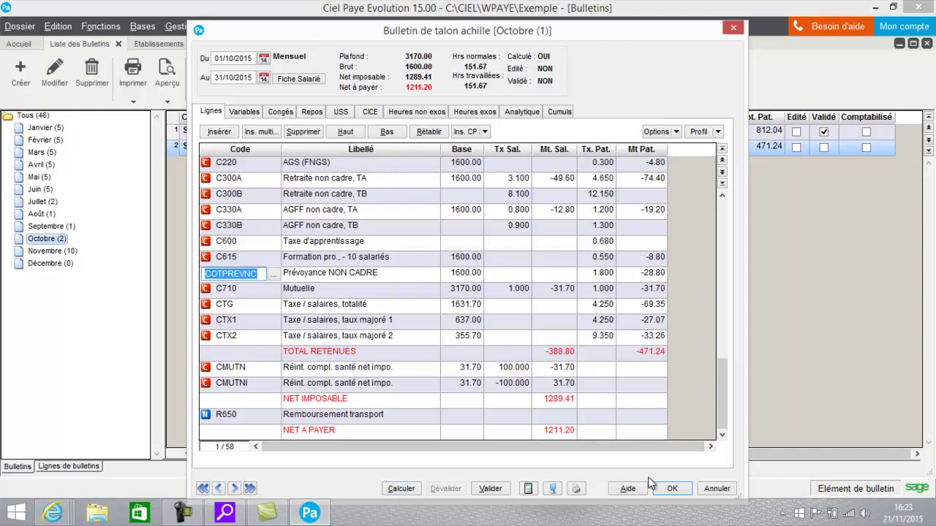
pyautogui.click(672, 488)
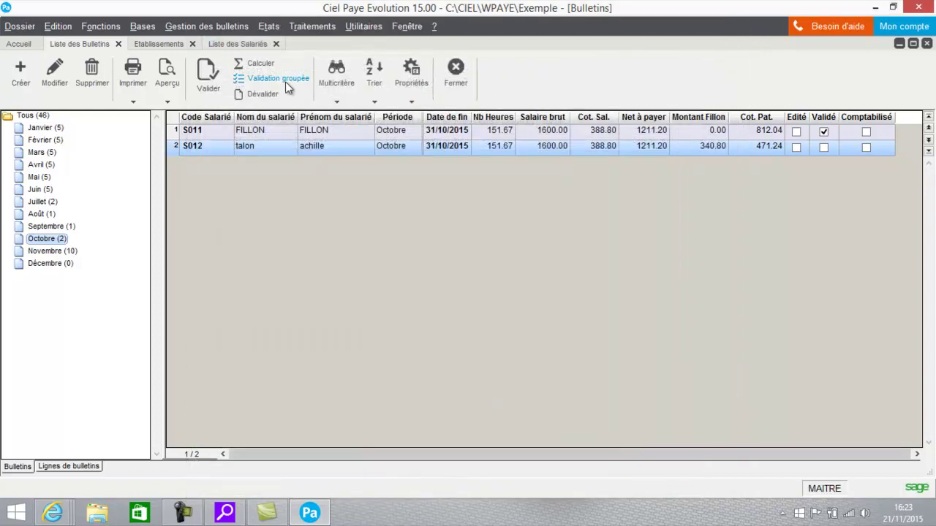
# Preview the Prévoyance et Mutuelle report for Octobre to Novembre, covering all funds, establishments, services and employees.
pyautogui.click(268, 28)
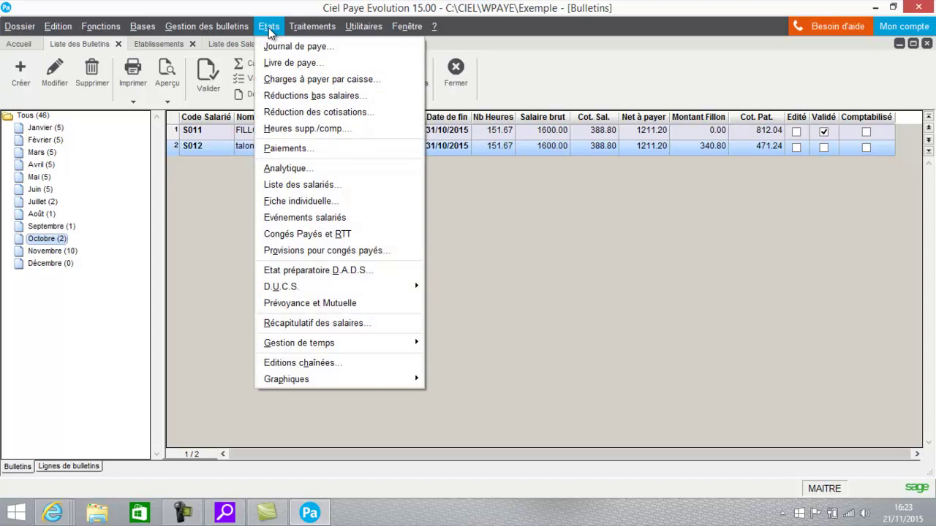
pyautogui.click(292, 306)
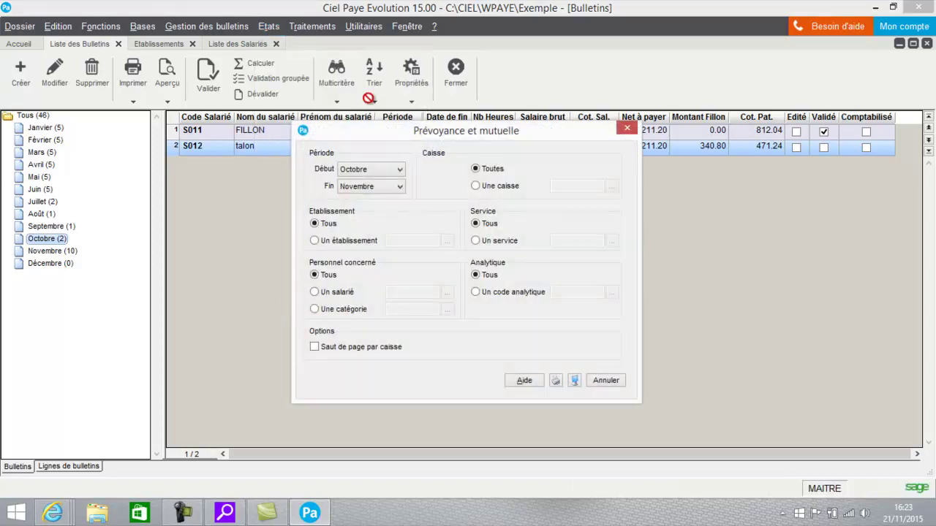
pyautogui.click(575, 379)
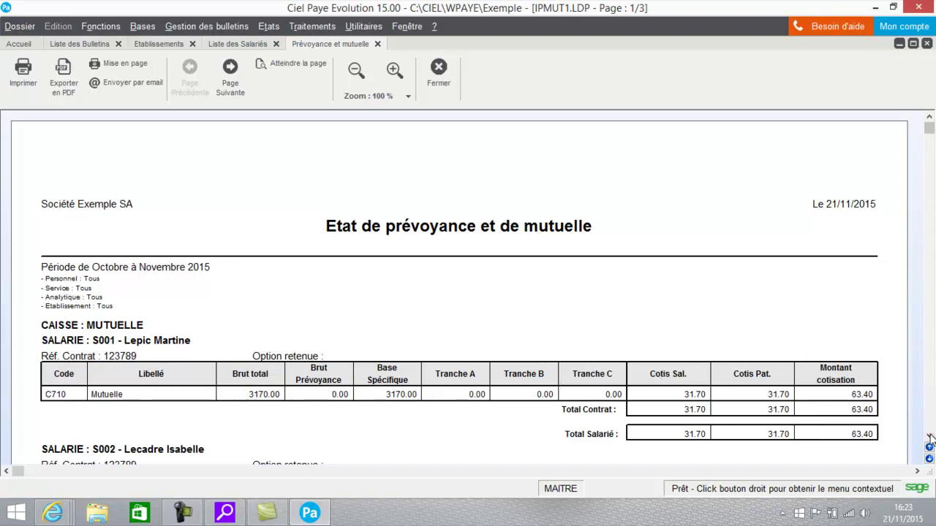
# Examine the mutual fund contributions per employee and the general total across the report's three pages, and close the report.
pyautogui.scroll(-5, 930, 439)
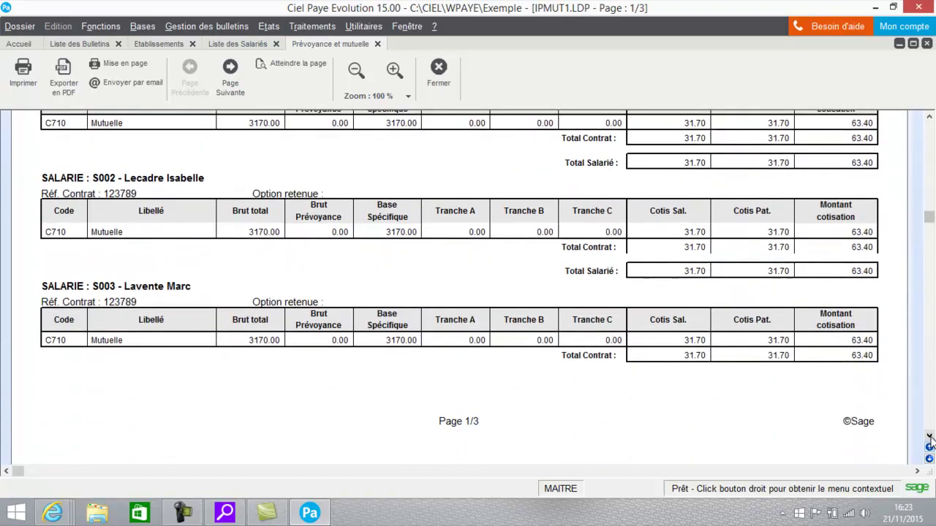
pyautogui.scroll(-8, 930, 439)
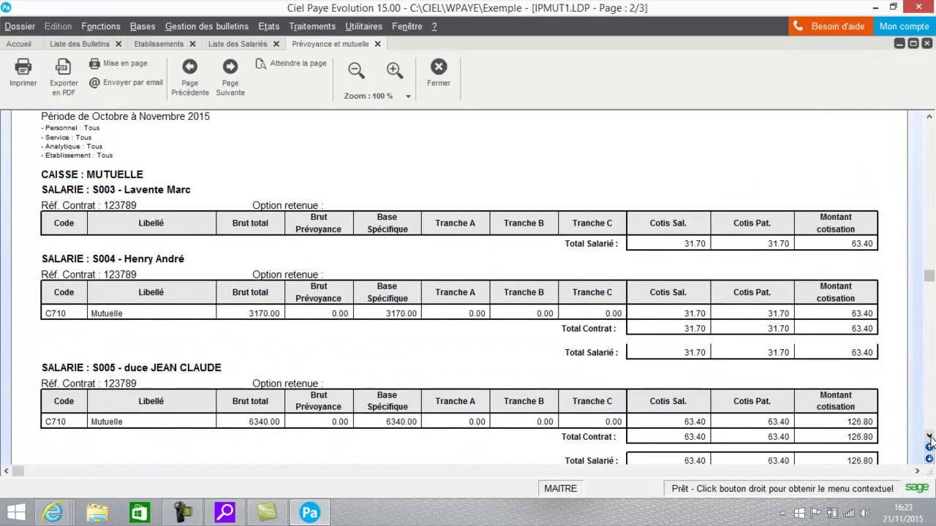
pyautogui.scroll(-8, 930, 439)
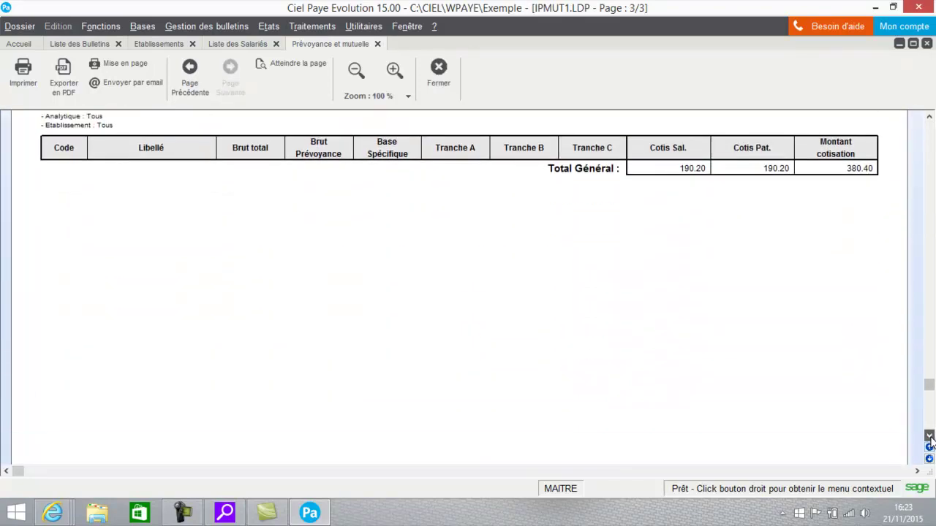
pyautogui.scroll(-1, 930, 438)
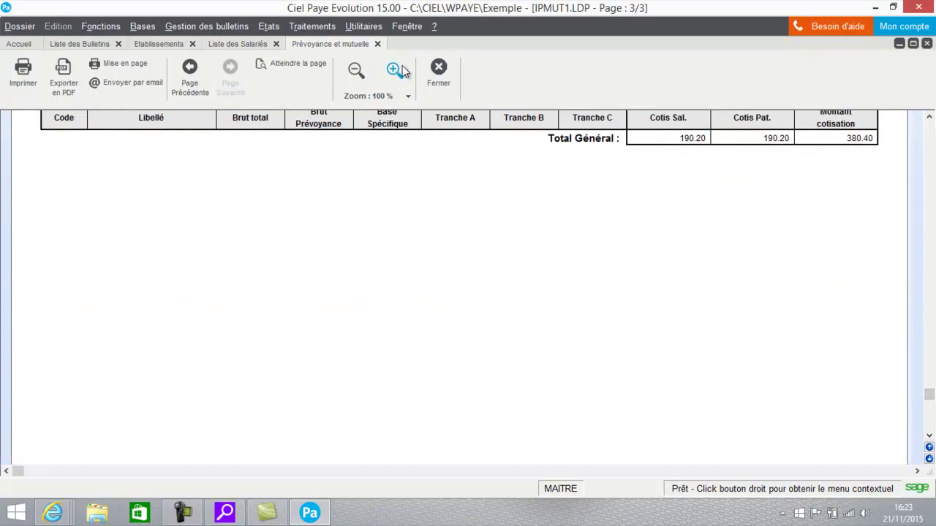
pyautogui.click(439, 73)
# Open the list of available payroll reports from the October payslips.
pyautogui.click(267, 26)
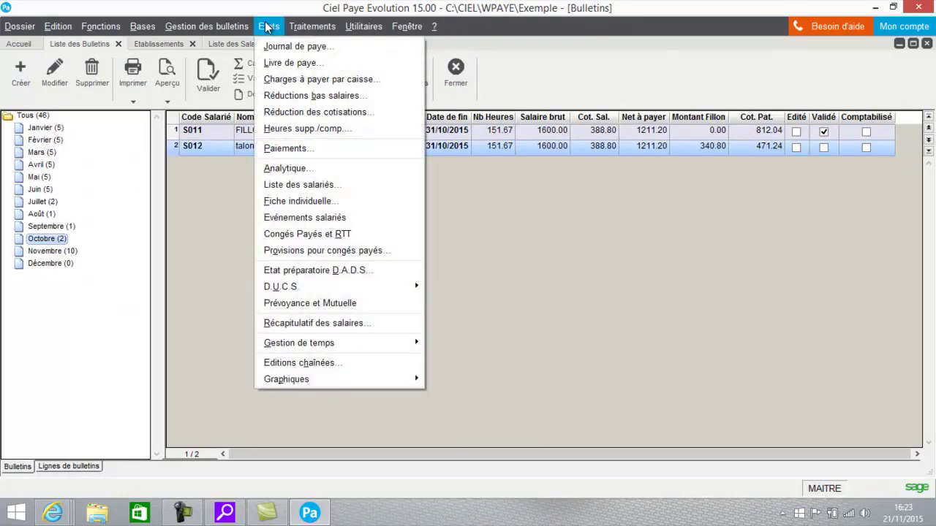